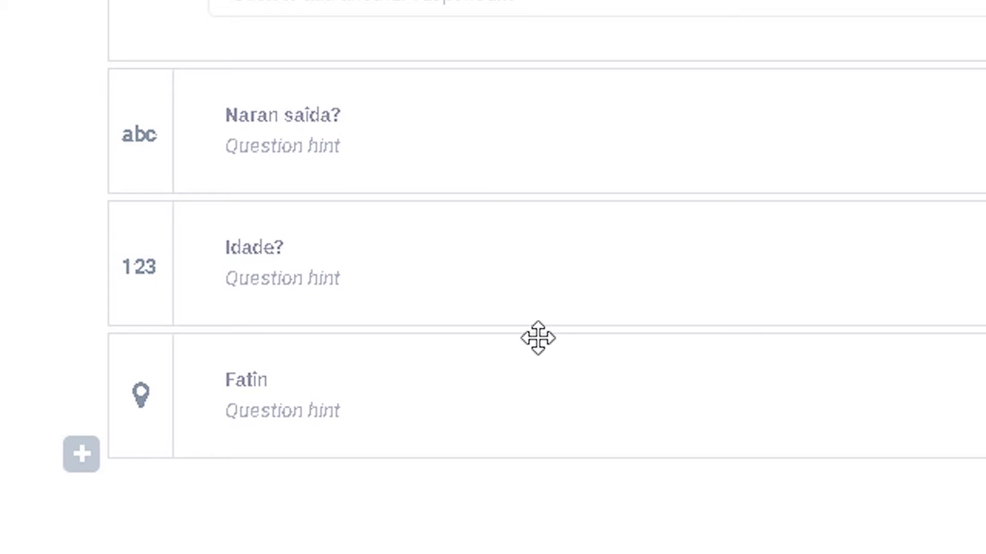
- Add a Select One question "Iha ita nia uma bee mai ka lae?" after the Fatin question
left_click(92, 466)
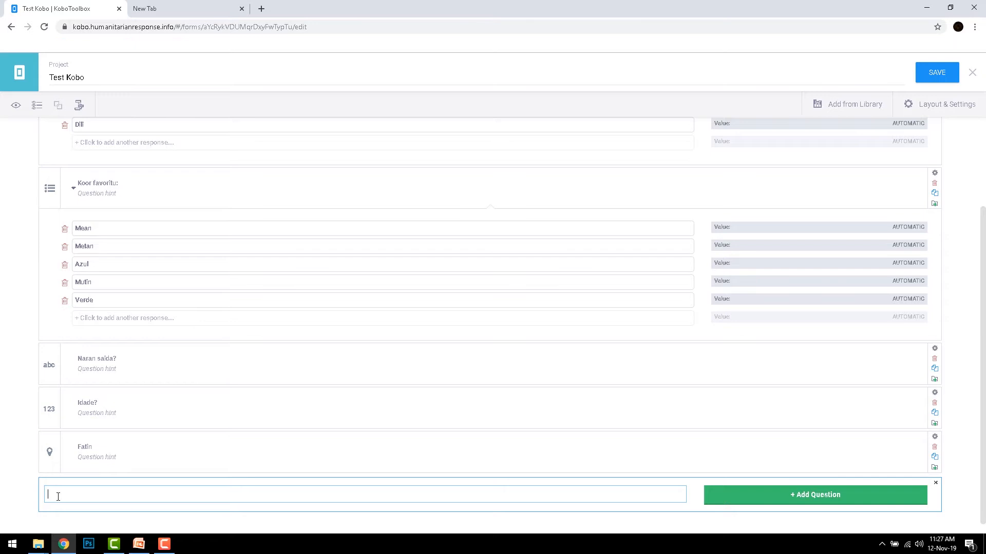
type("Iharita nia uma bee mai ka lae?")
left_click(58, 497)
key("BackSpace")
left_click(731, 500)
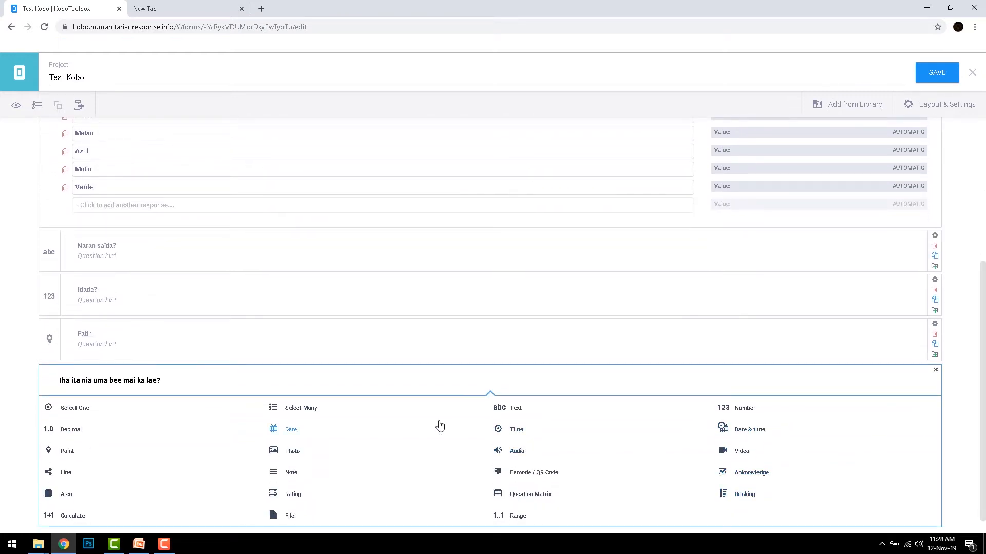
left_click(88, 412)
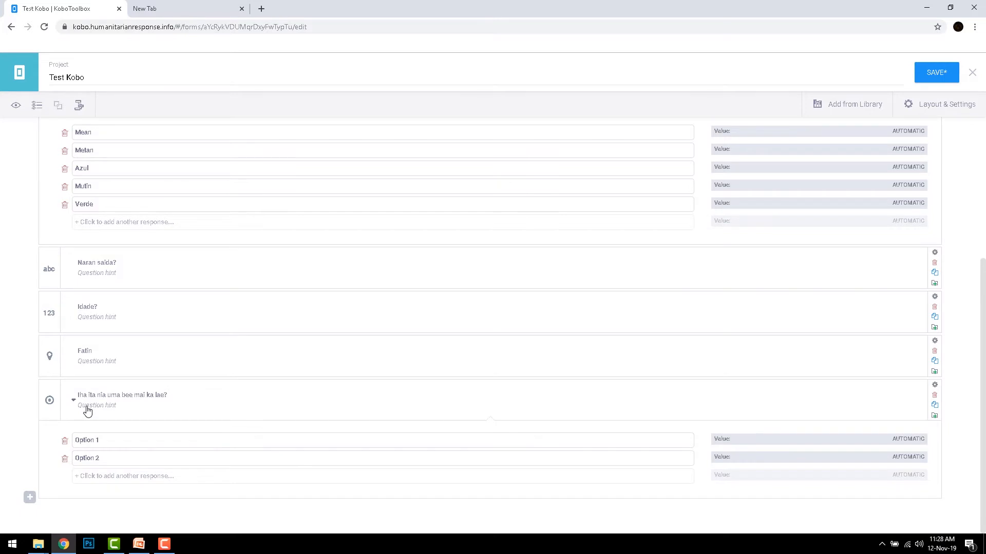
- Name the two response options of the new question "Sim, bee mai" and "Lae, bee la mai"
left_click(94, 440)
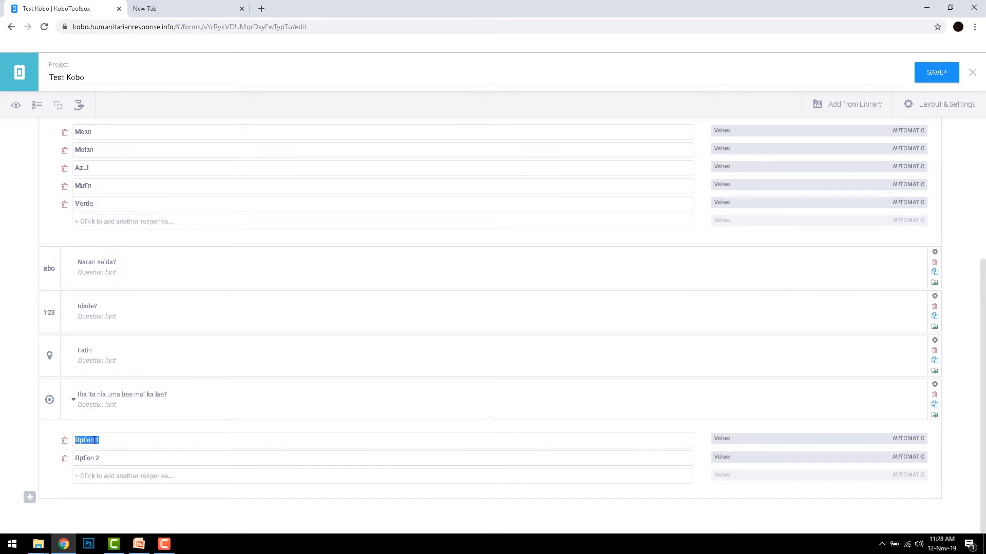
type("Sim, bee mai")
left_click(92, 458)
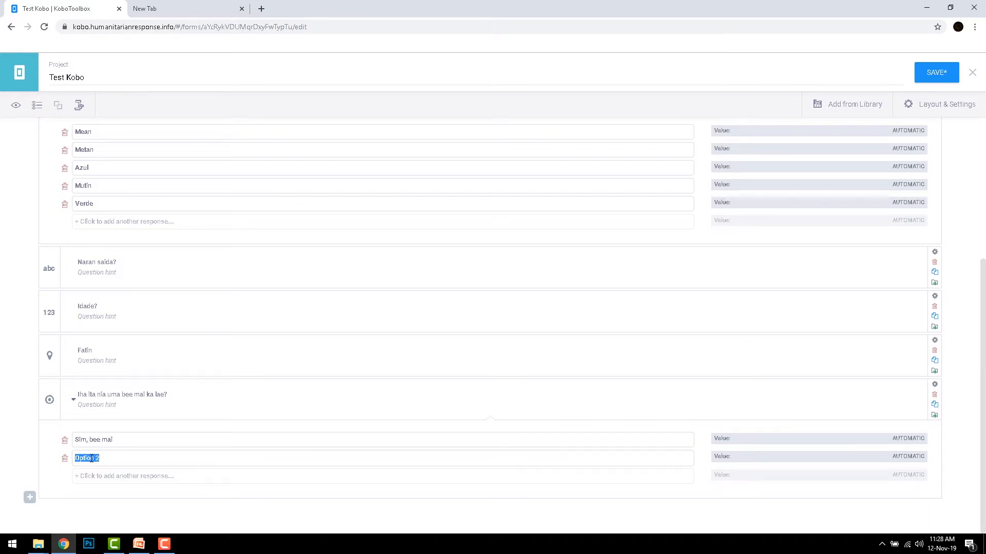
type("Lae, bee la mai")
- Add another Select One question at the end of the form, "Bee mai semana ida dala hira?"
left_click(30, 498)
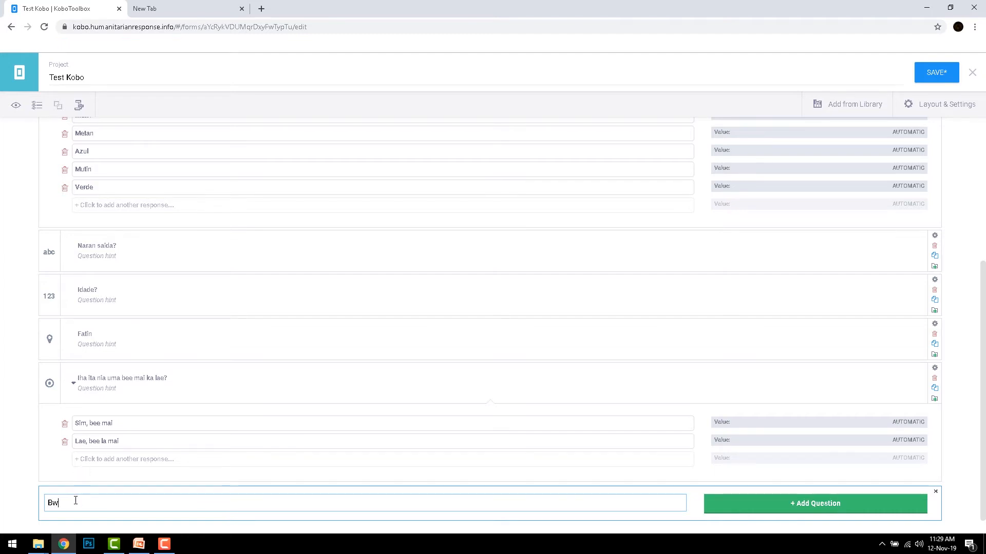
type("Bee mai semana ida dala hira")
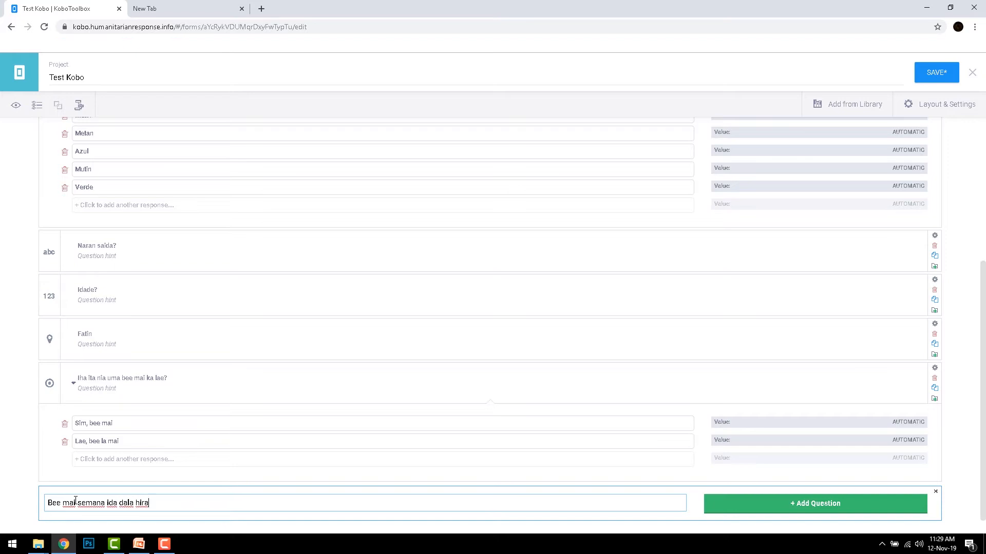
type("?")
left_click(738, 509)
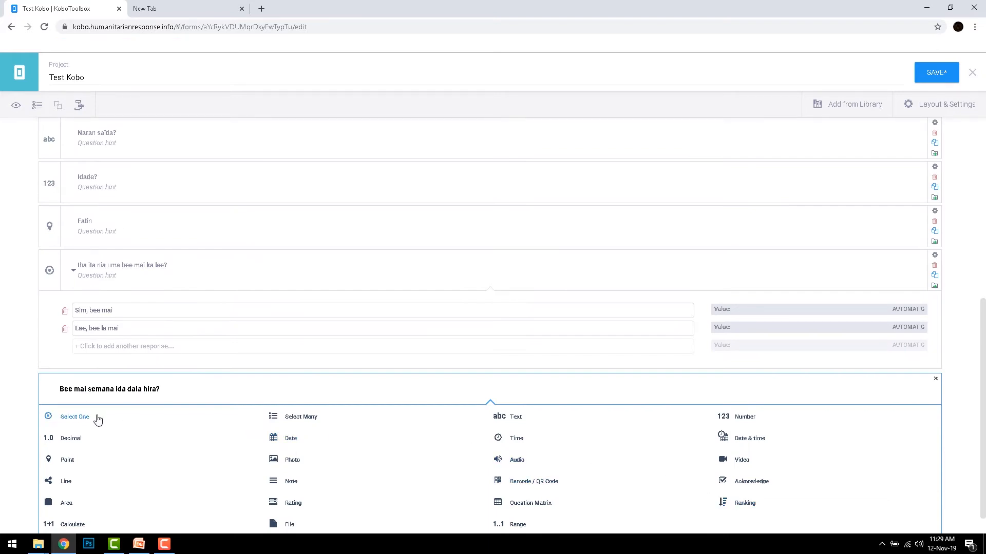
left_click(75, 417)
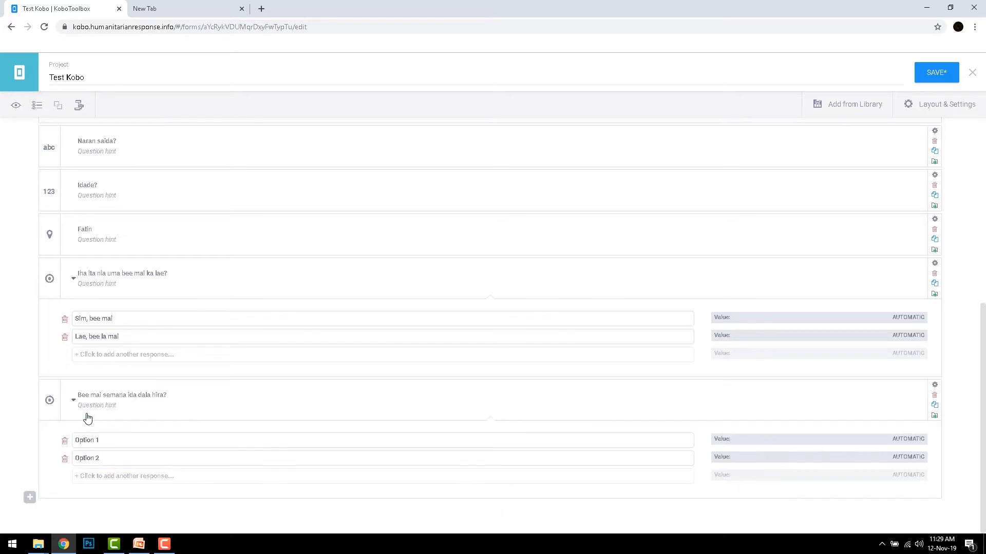
- Name the first two responses of the "Bee mai semana ida dala hira?" question "Loroloron" and "Dala 2 semana ida"
left_click(95, 440)
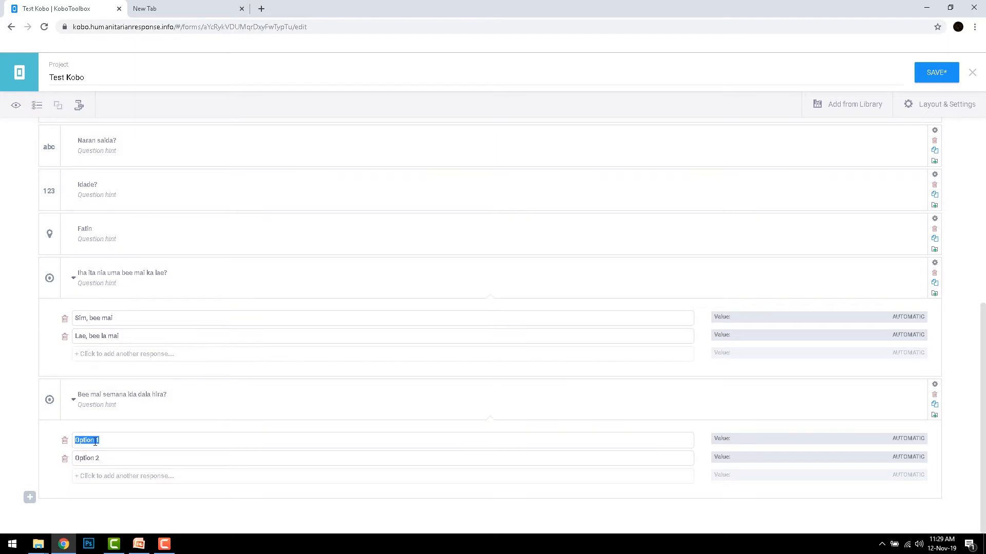
type("loroloro")
key("Delete")
type("L")
left_click(94, 456)
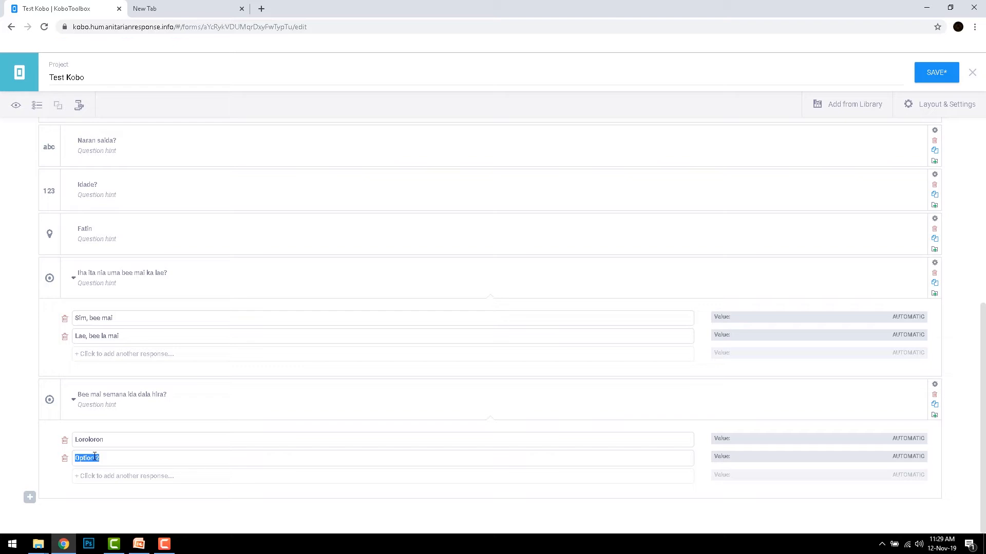
type("Dala 2 semana ida")
- Add a third and a fourth response to the frequency question, "Dala 3 semana ida" and "Dala 4 semana ida"
left_click(94, 477)
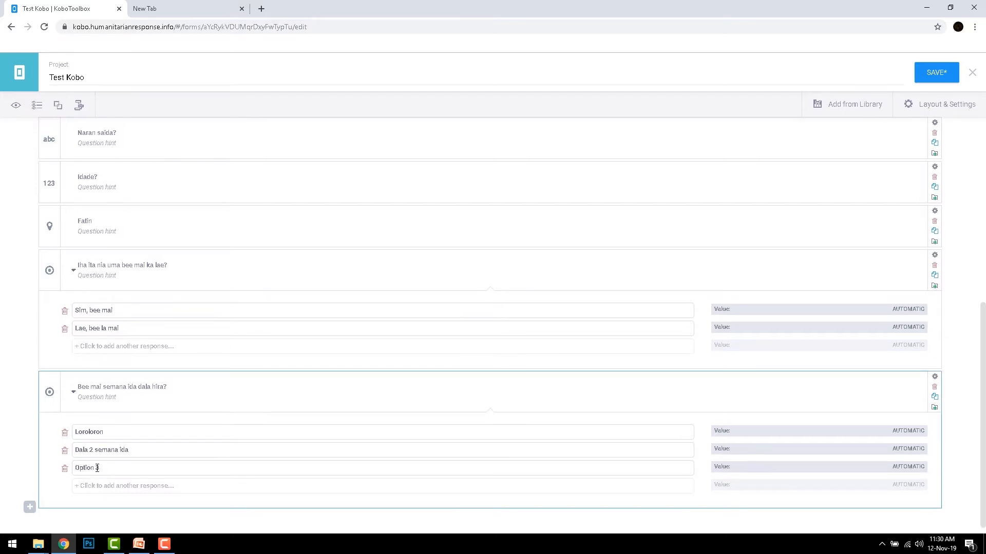
left_click(98, 469)
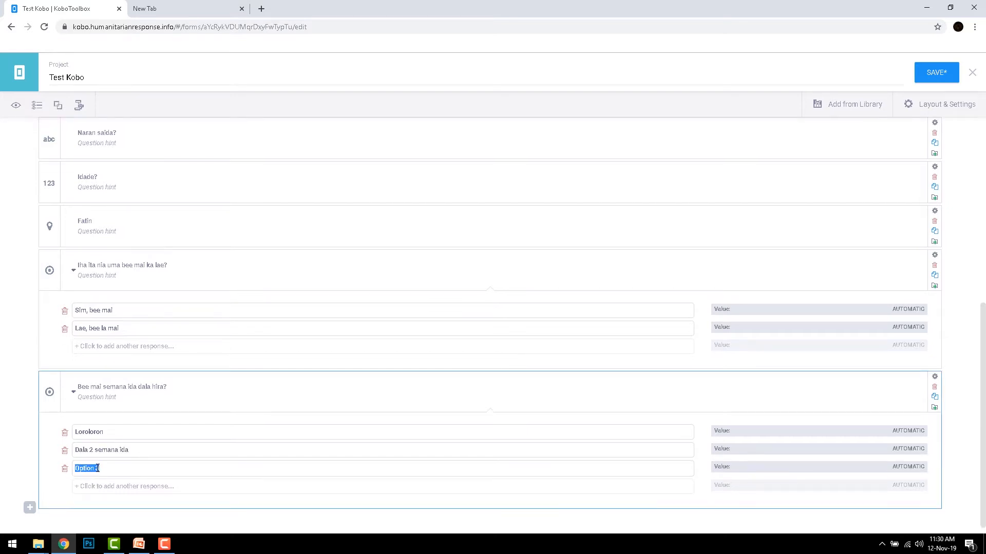
type("Dala 3 semana ida")
left_click(95, 488)
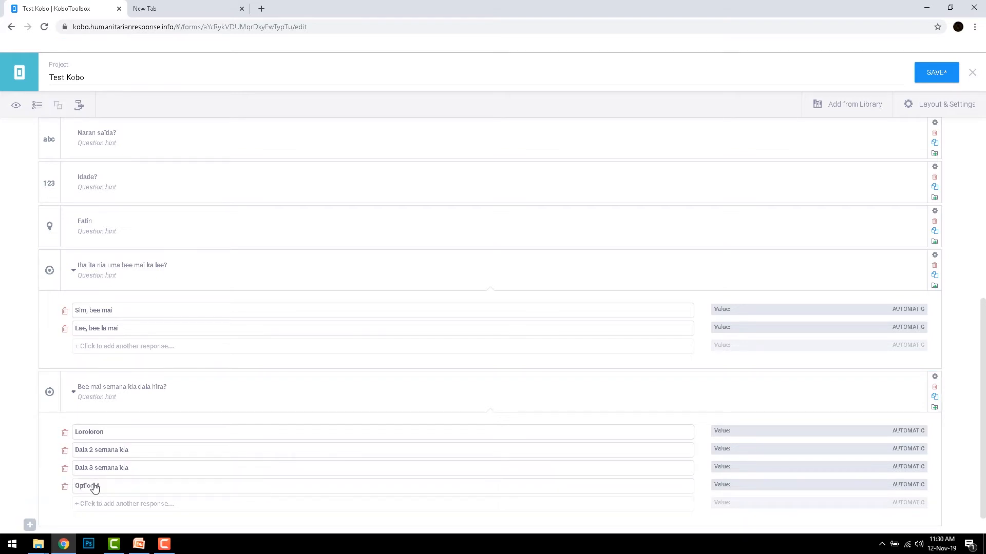
left_click(95, 487)
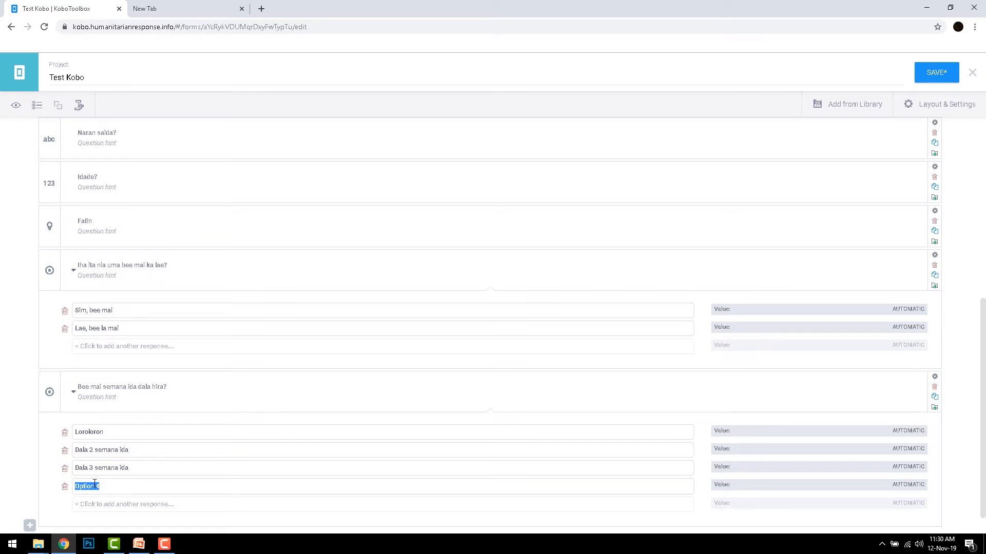
type("Dala 4 semana ida")
- Add a fifth and a sixth response to the frequency question, "Dala 5 semana 1" and "Dala 6 semana 1"
left_click(97, 506)
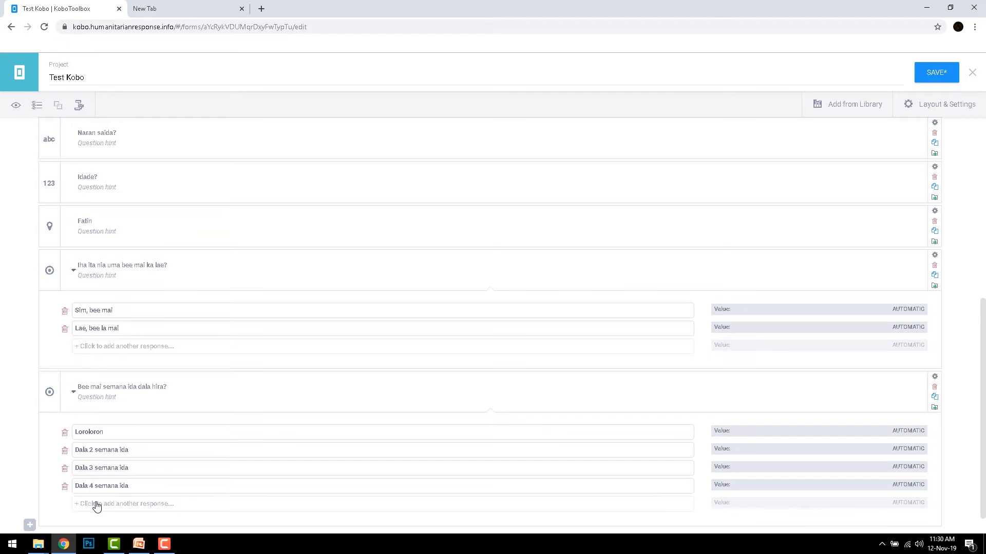
left_click(97, 504)
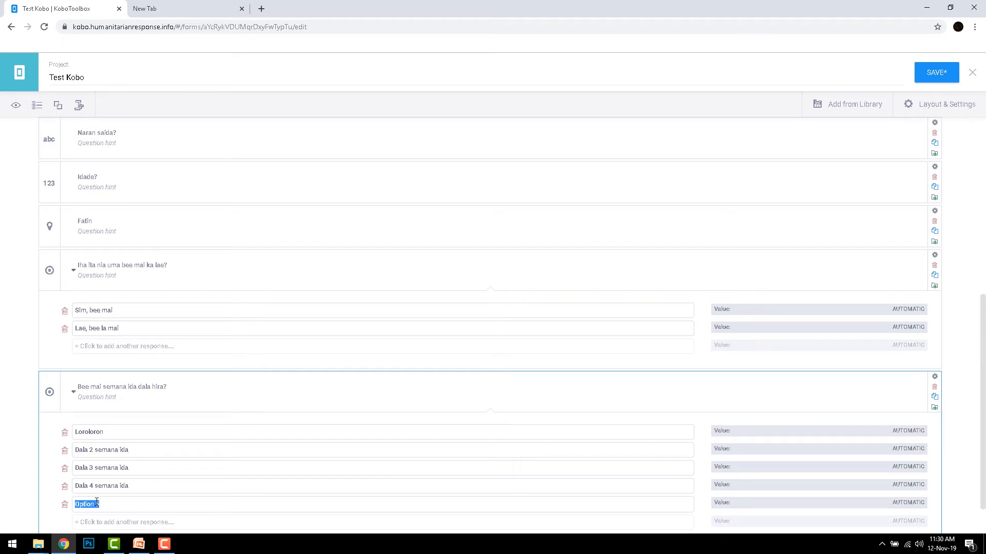
type("Dala 5 semana 1")
left_click(96, 522)
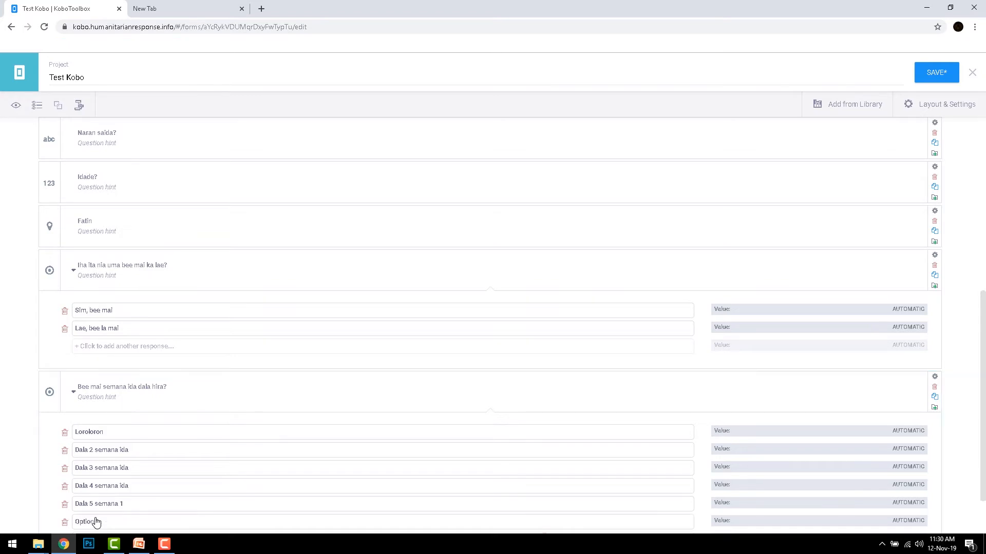
left_click(93, 522)
type("Dala")
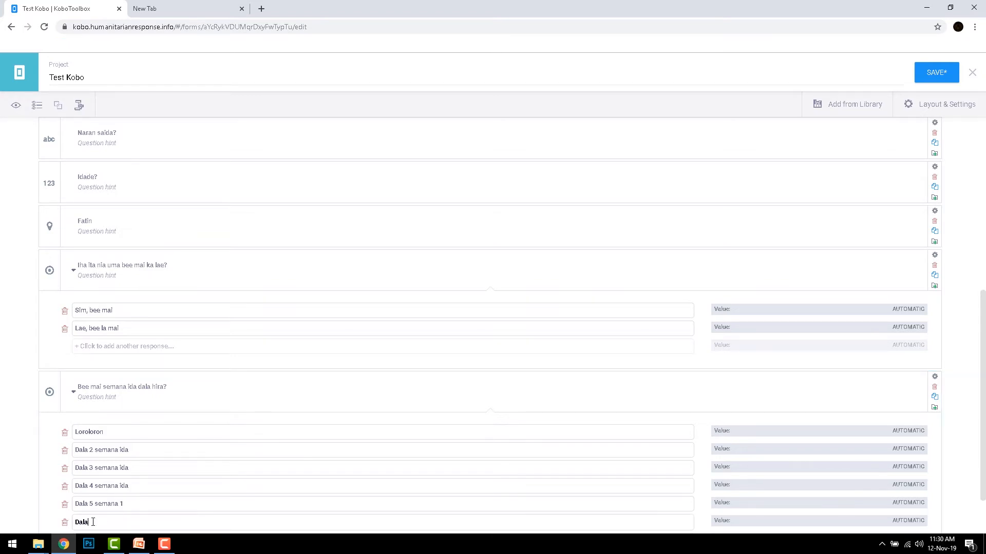
type(" 6 semana 1")
- Add skip logic showing the frequency question only if "Iha ita nia uma bee mai ka lae?" = "Sim, bee mai", and save the form
left_click(935, 378)
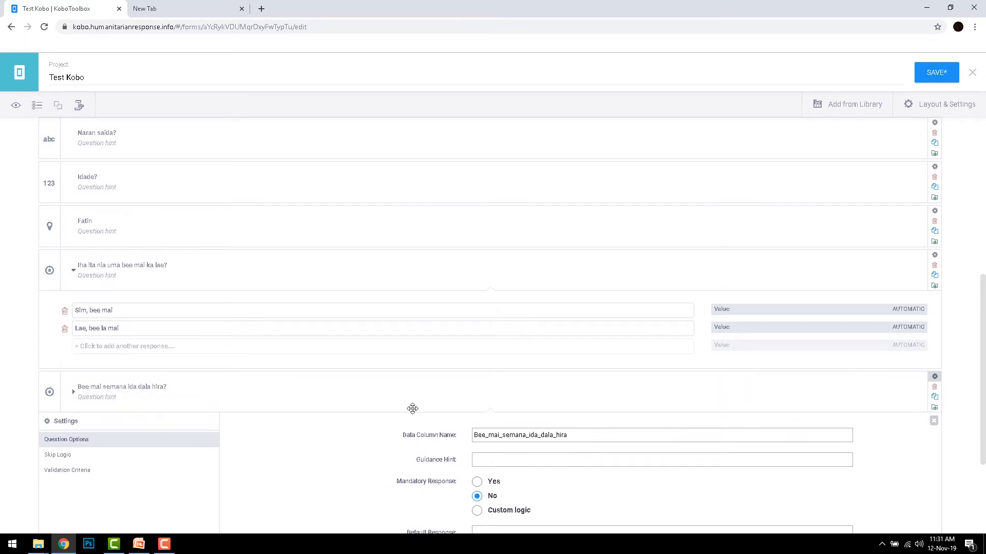
left_click(69, 460)
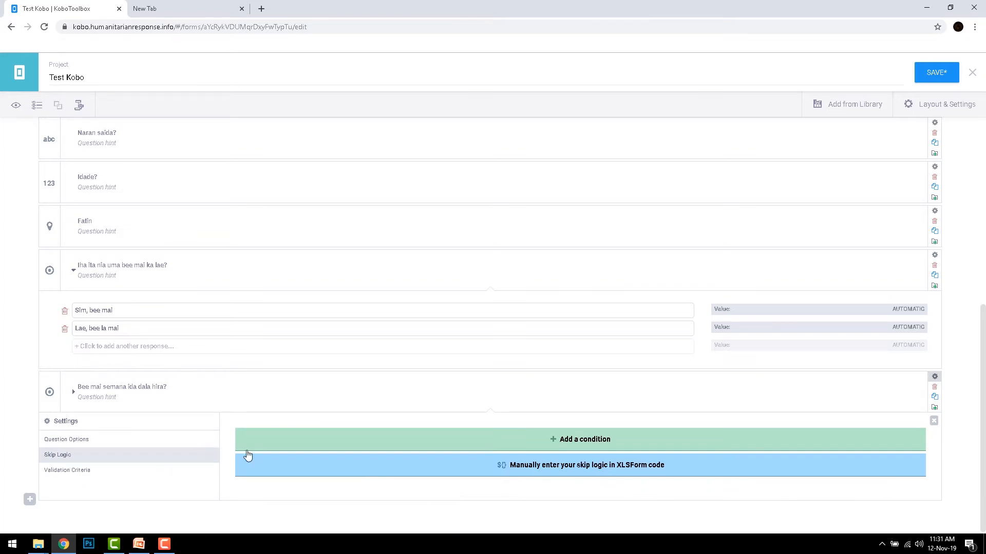
left_click(329, 442)
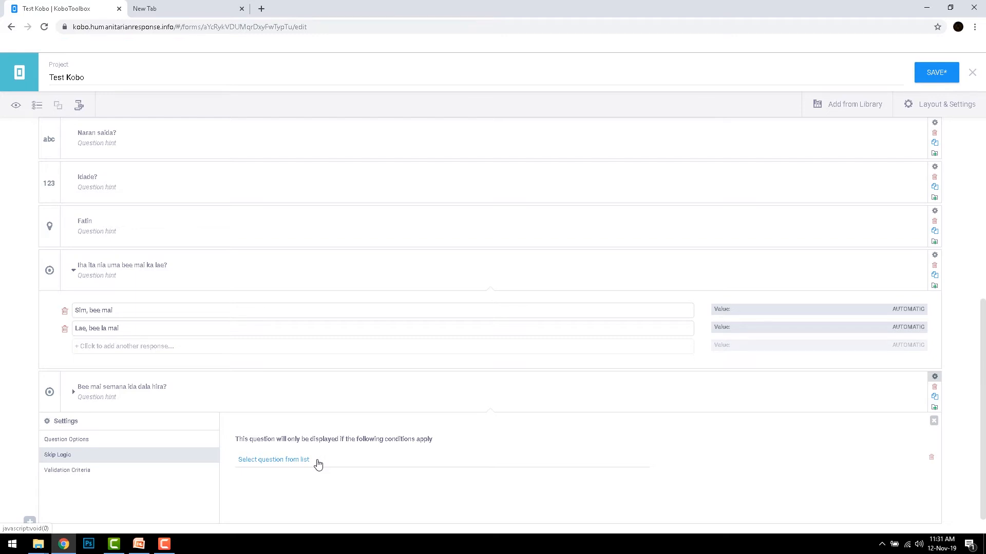
left_click(318, 461)
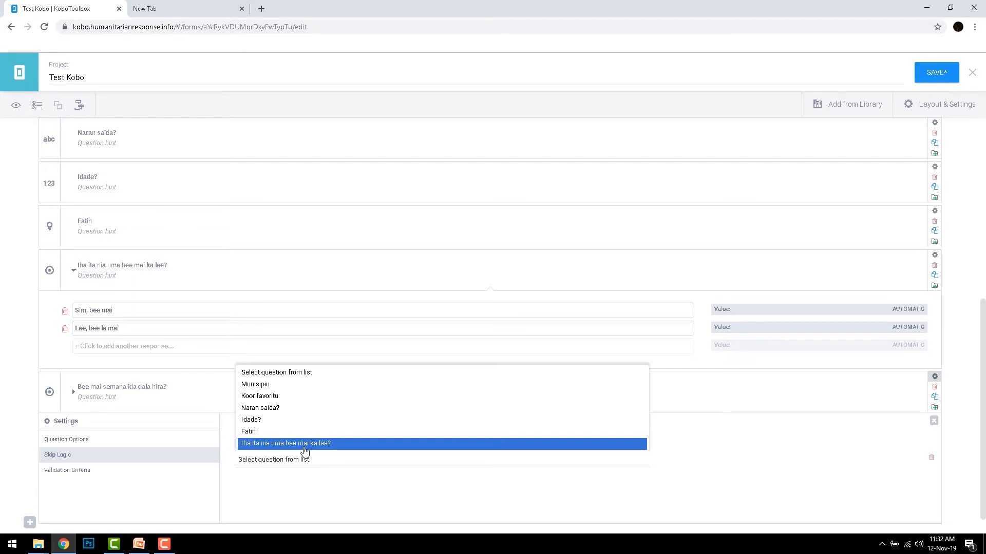
left_click(305, 446)
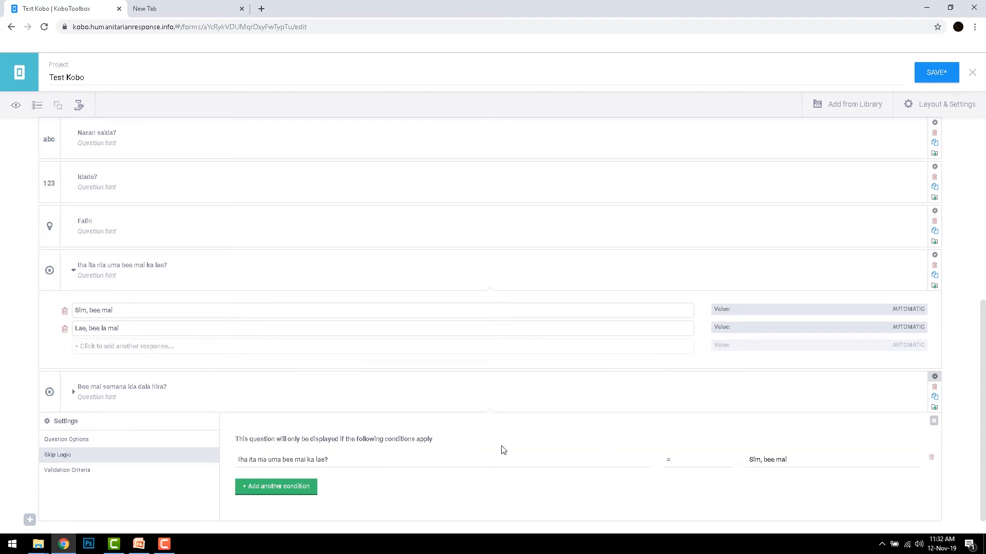
left_click(758, 465)
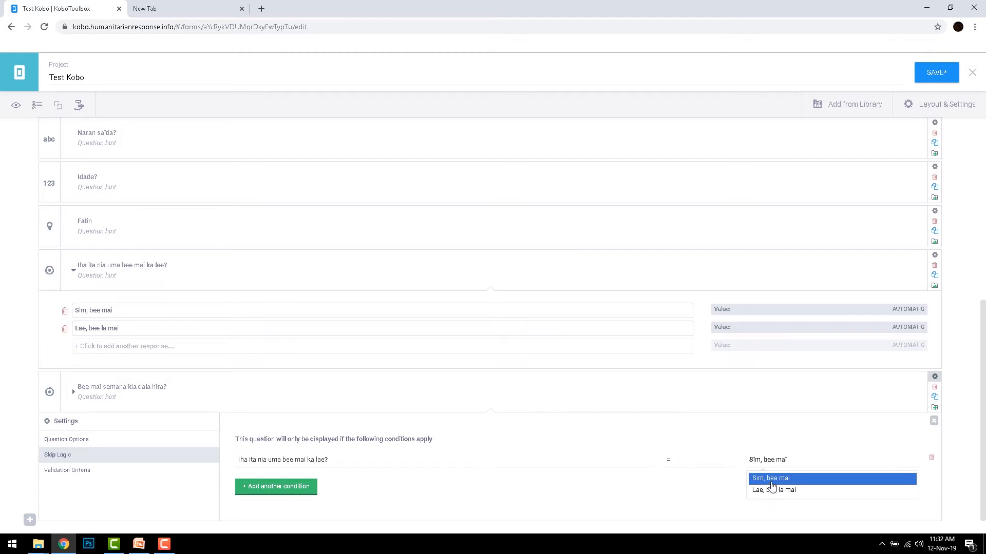
left_click(773, 480)
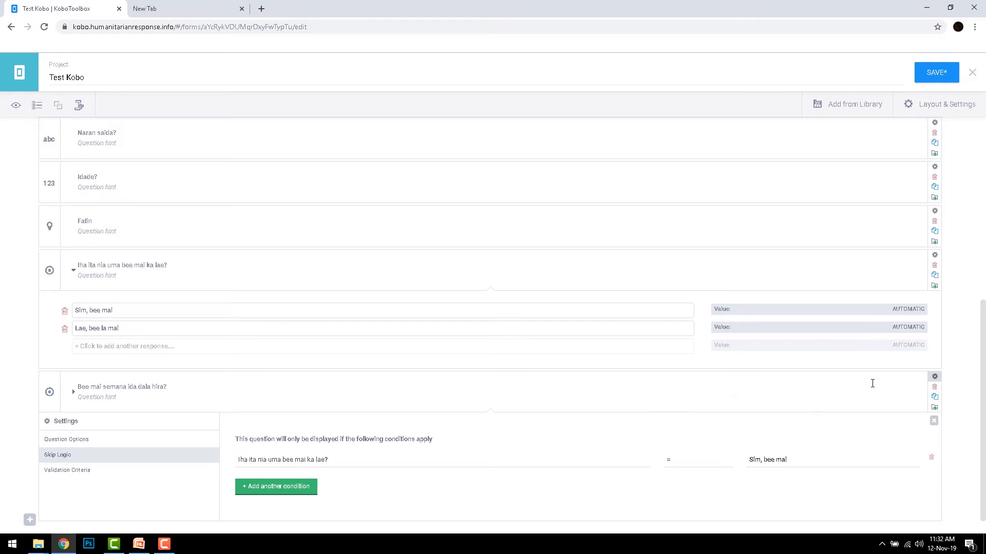
left_click(934, 378)
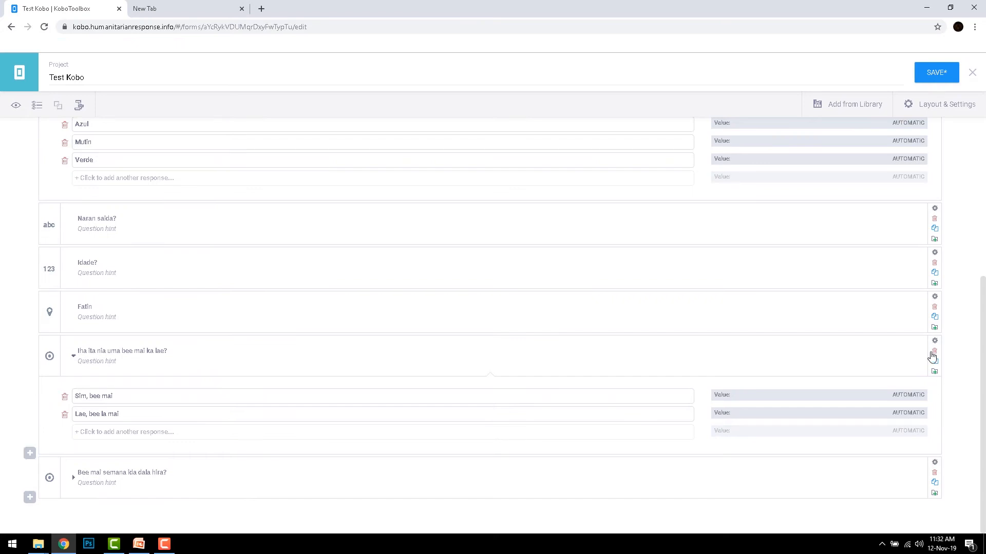
left_click(937, 79)
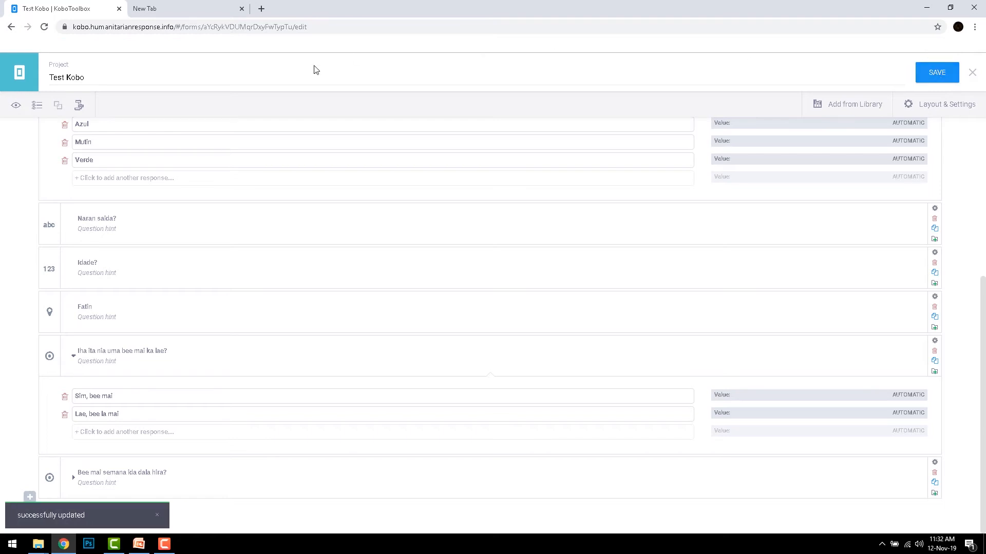
- Preview the form and test the skip logic by answering "Lae, bee la mai", "Sim, bee mai" and the follow-up with "Dala 3 semana ida"
left_click(22, 105)
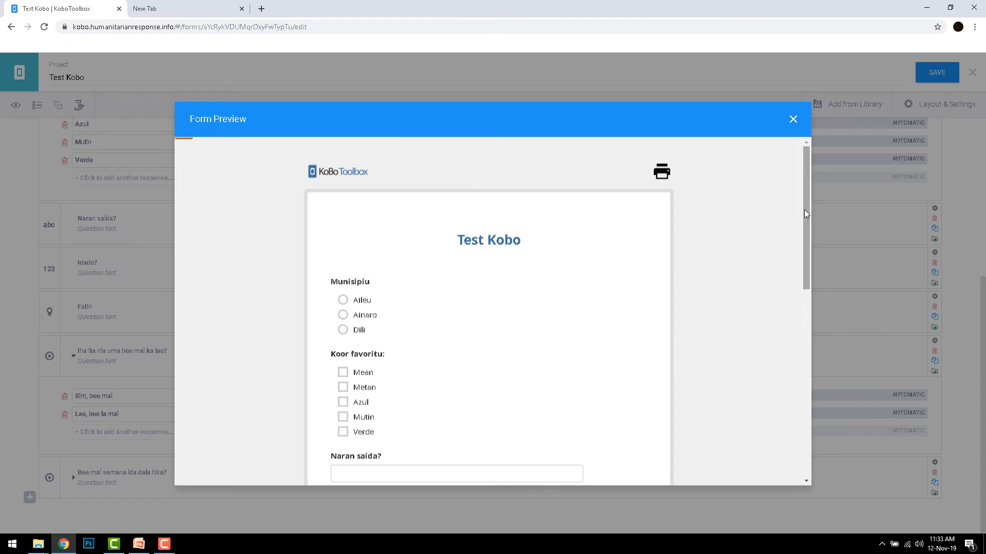
left_click_drag(805, 210, 802, 384)
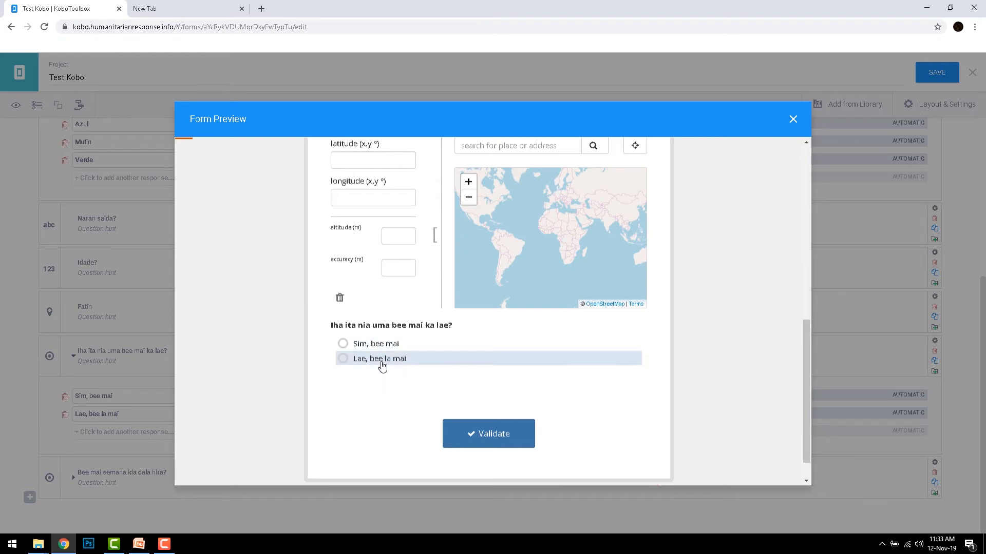
left_click(345, 361)
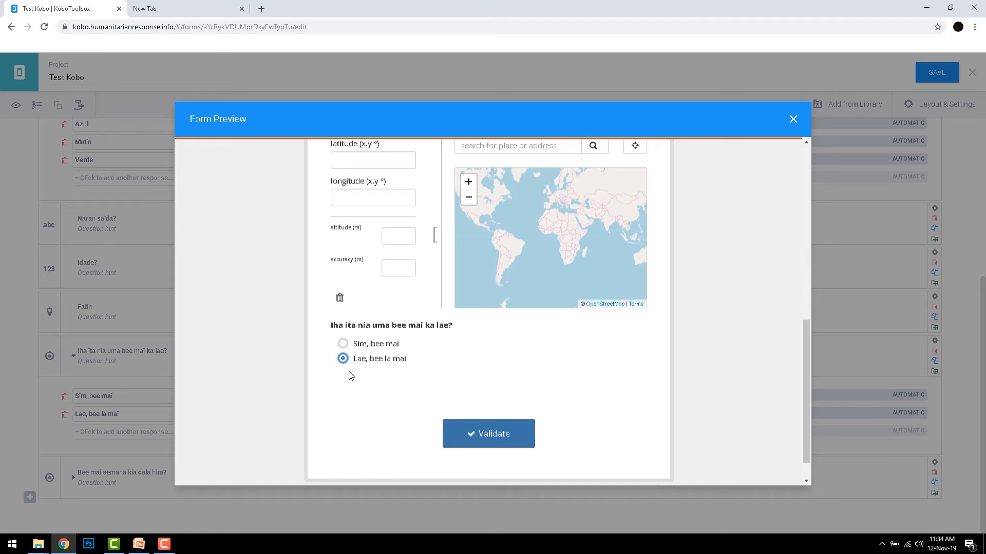
left_click(344, 343)
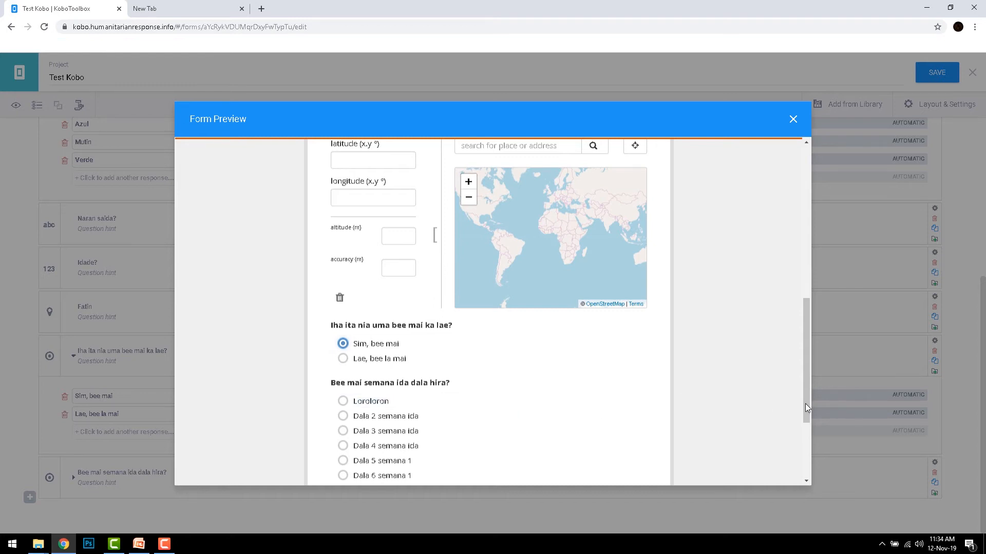
left_click_drag(805, 405, 804, 431)
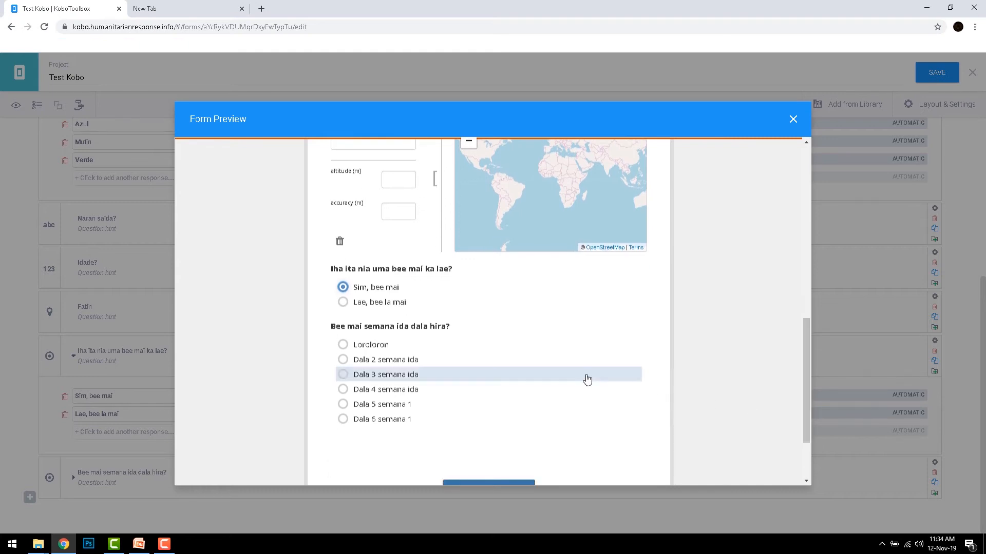
left_click(343, 377)
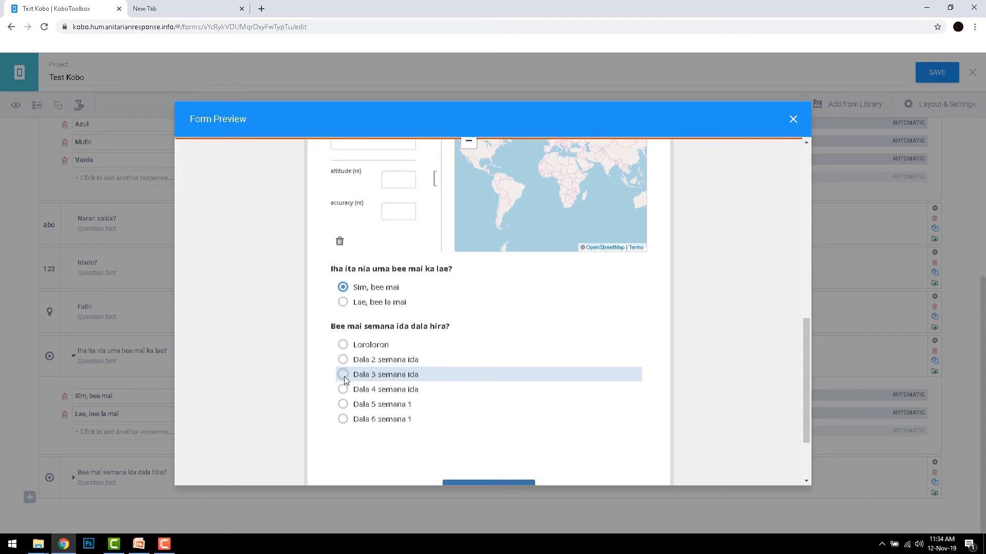
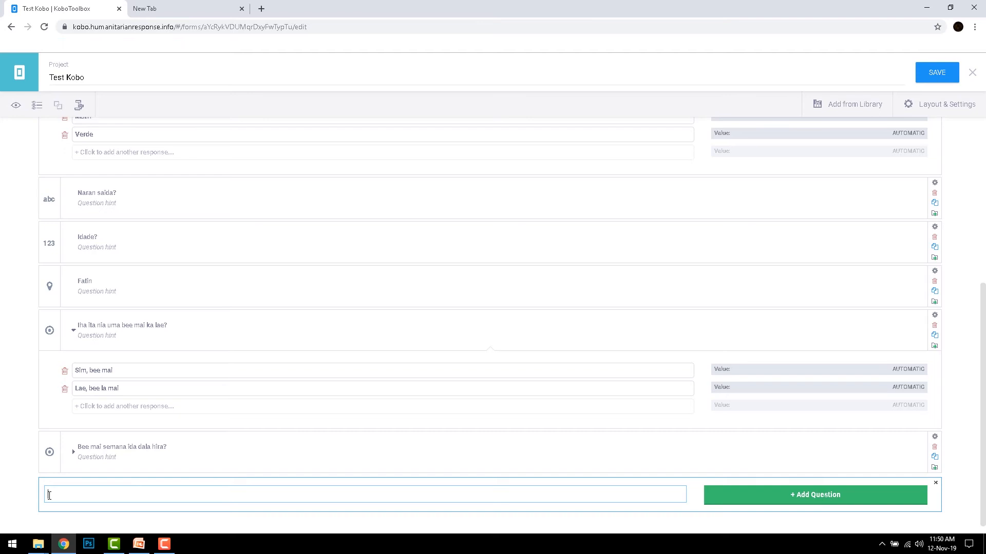
- Add a Select Many question "Lian saida deit mak ita boot hatene?" at the end of the form
type("Lian saida deit mak ita boot hatene")
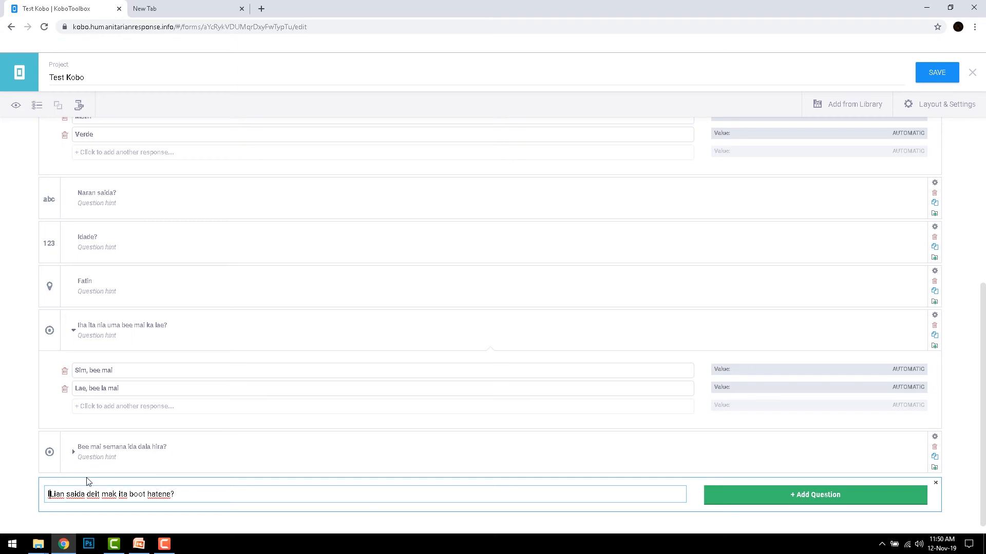
key("BackSpace")
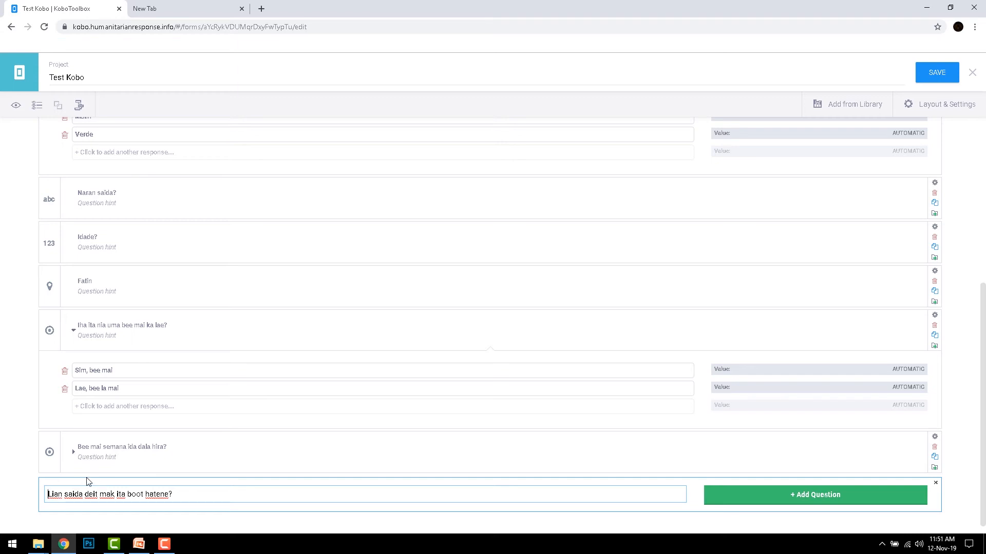
left_click(758, 496)
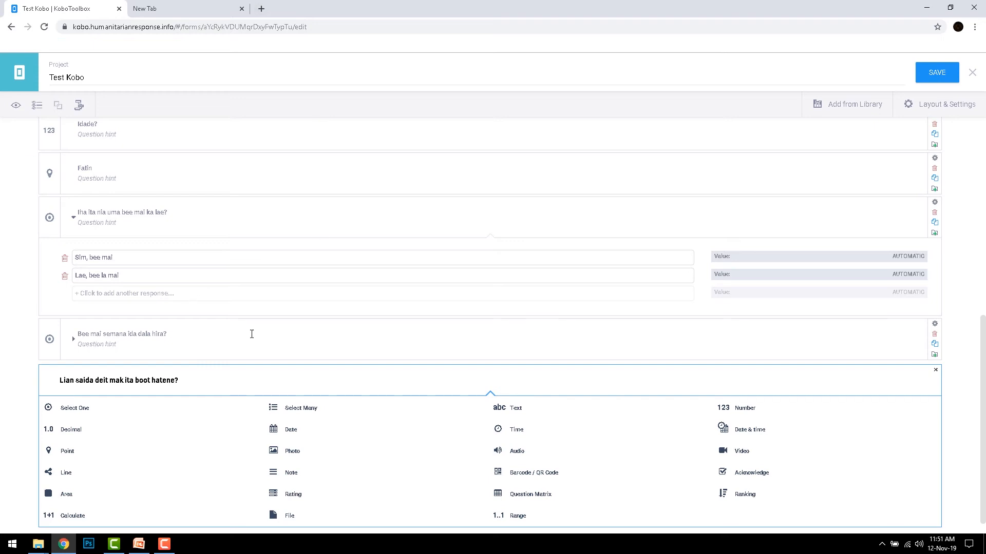
left_click(301, 413)
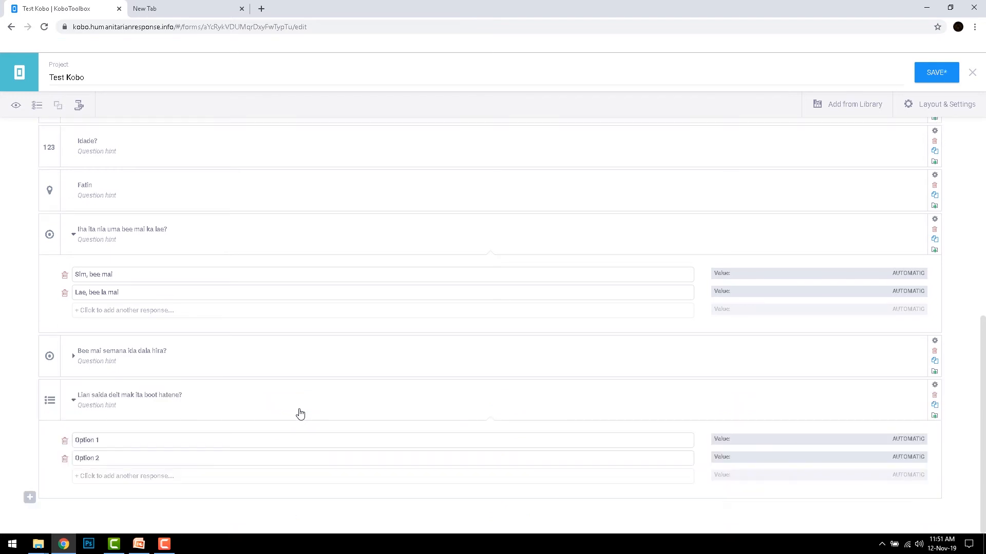
- Set the first two responses of the language question to "Tetum" and "Makasae"
left_click(94, 440)
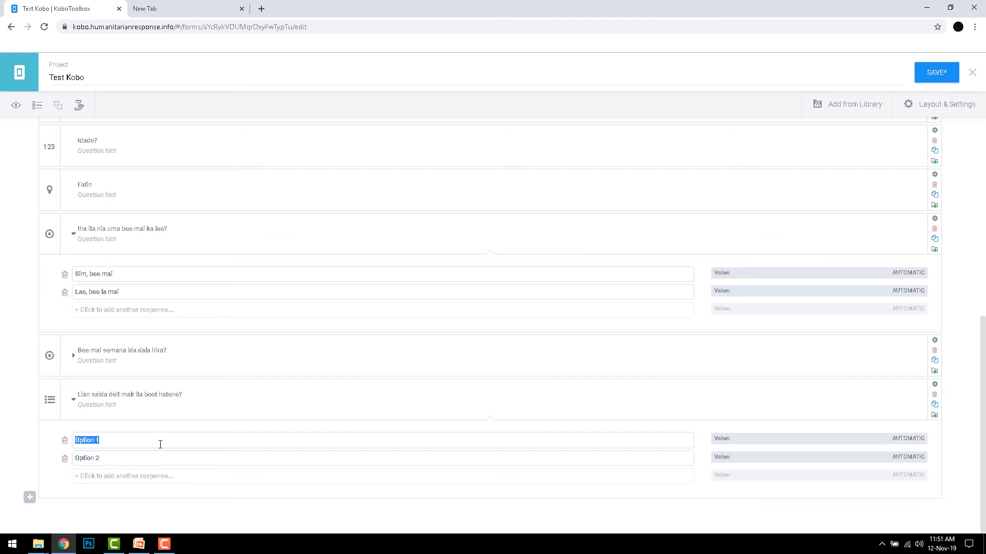
type("Tetum")
left_click(98, 459)
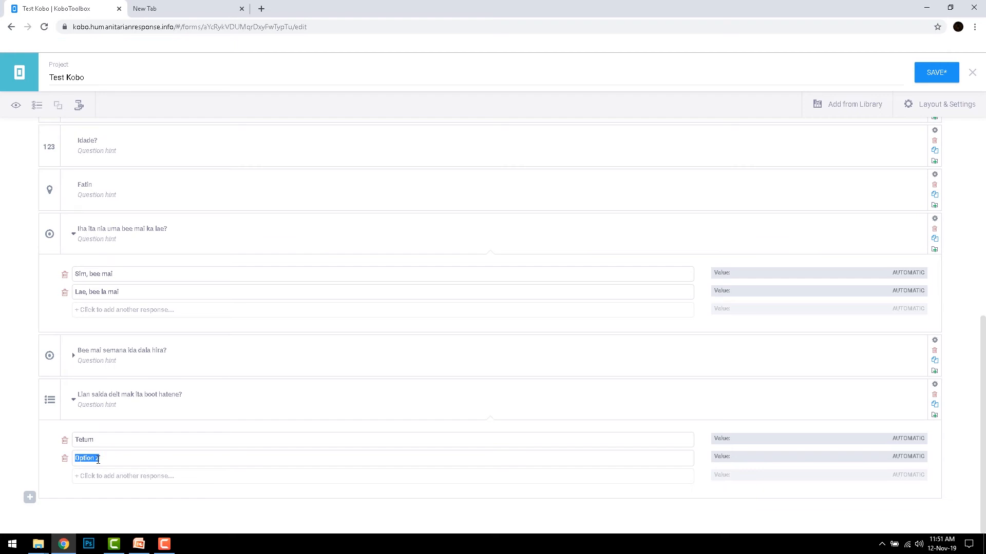
type("Makasae")
- Add a third and a fourth response to the language question, "Mambae" and "Portugues"
left_click(99, 476)
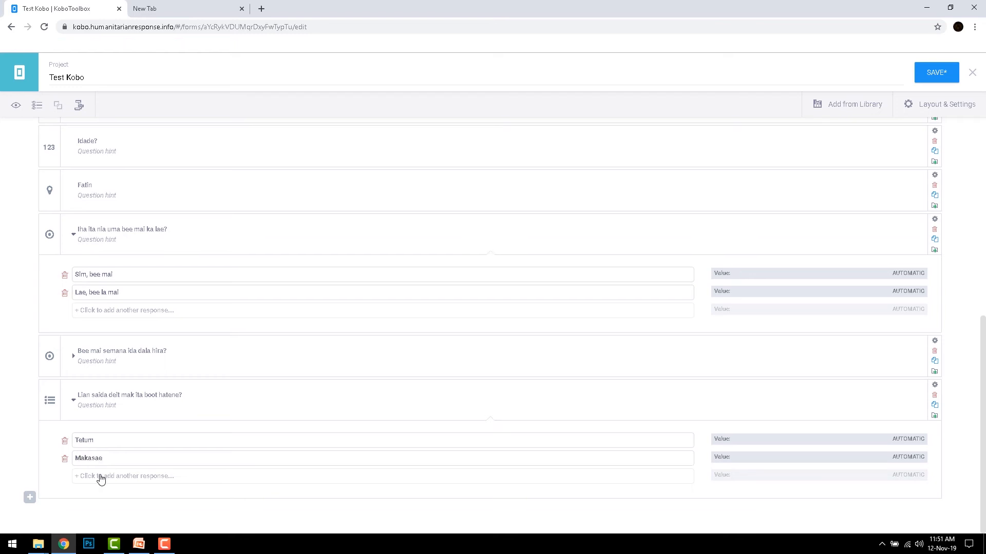
left_click(95, 460)
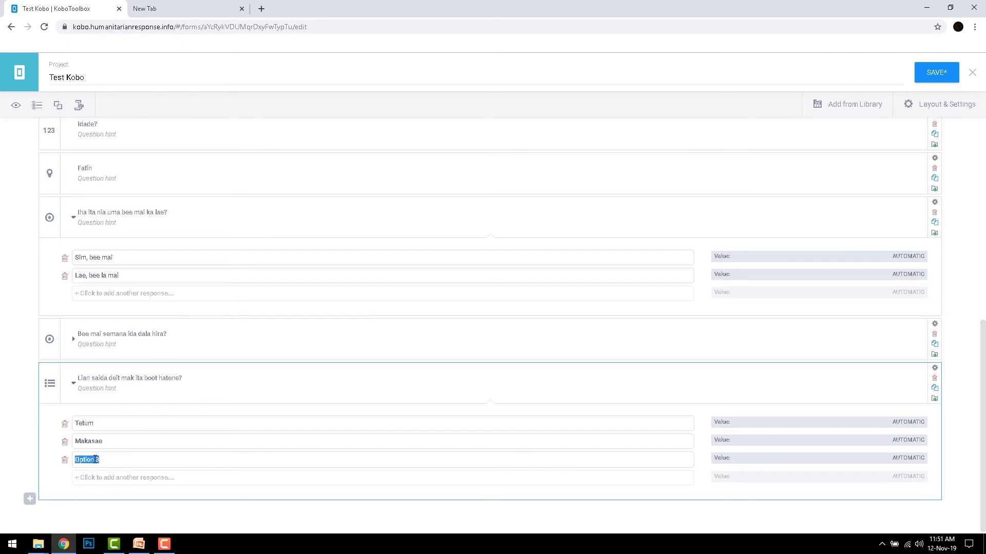
type("mambae")
key("BackSpace")
key("BackSpace")
key("BackSpace")
key("BackSpace")
key("BackSpace")
key("BackSpace")
type("Mambae")
left_click(96, 479)
left_click(95, 479)
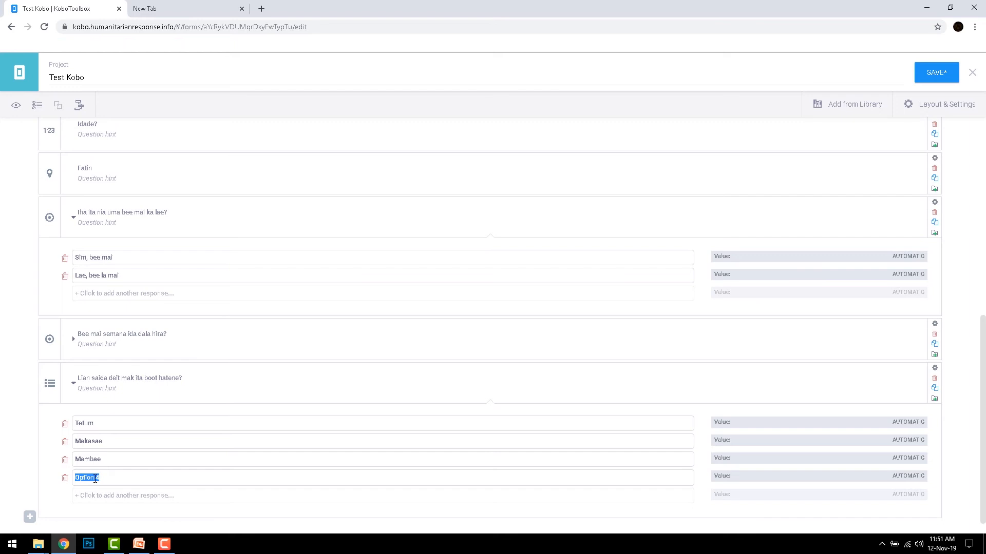
type("Portugues")
- Add a fifth response, "Seluk", to the language question
left_click(100, 497)
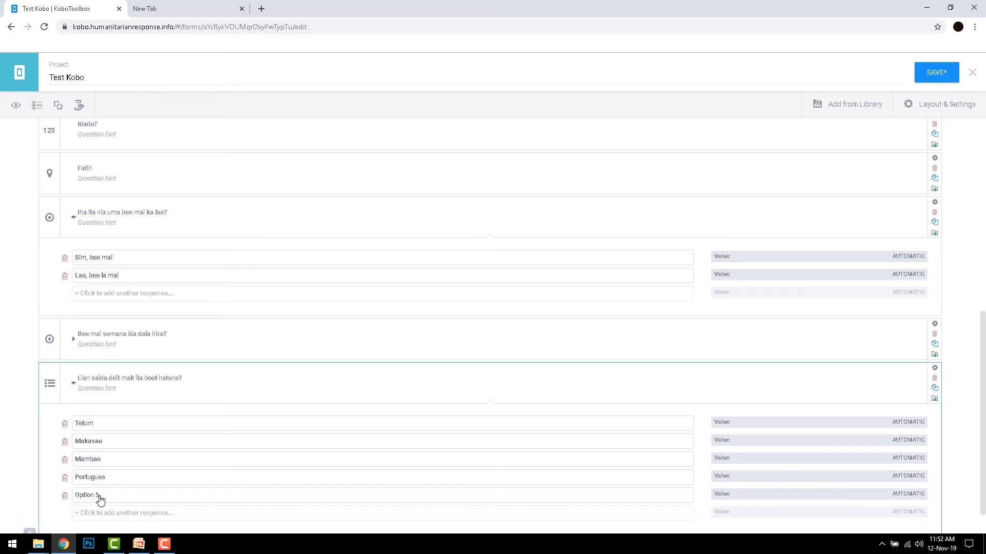
left_click(97, 497)
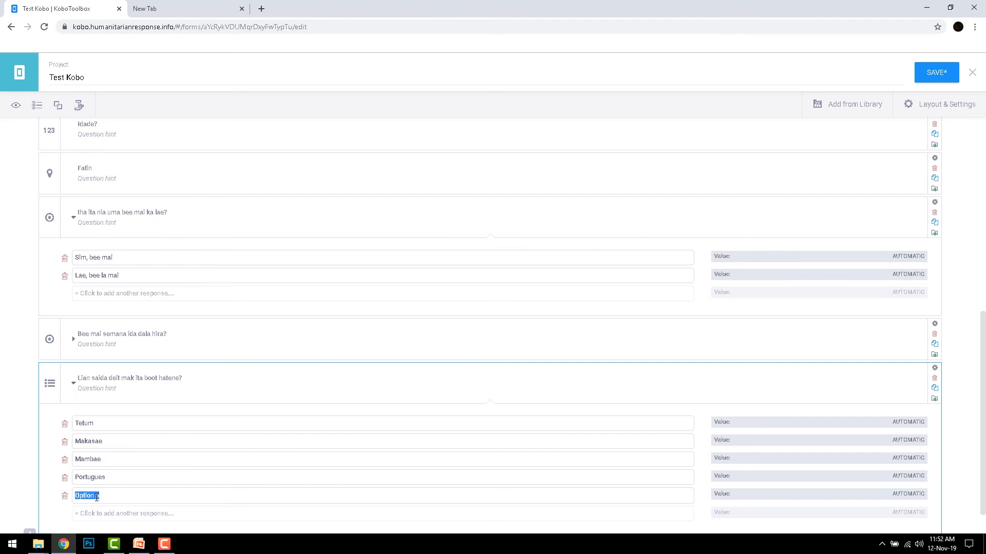
type("Seluk")
left_click(963, 367)
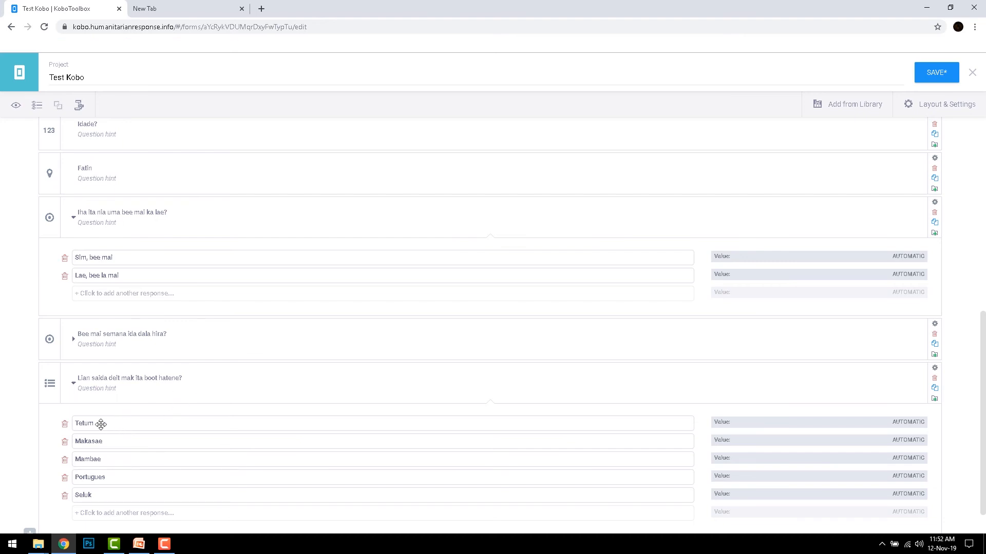
- Add a Text question "Karik seluk, spesifika lian saida mak ita hatene:" below the language question
left_click(31, 534)
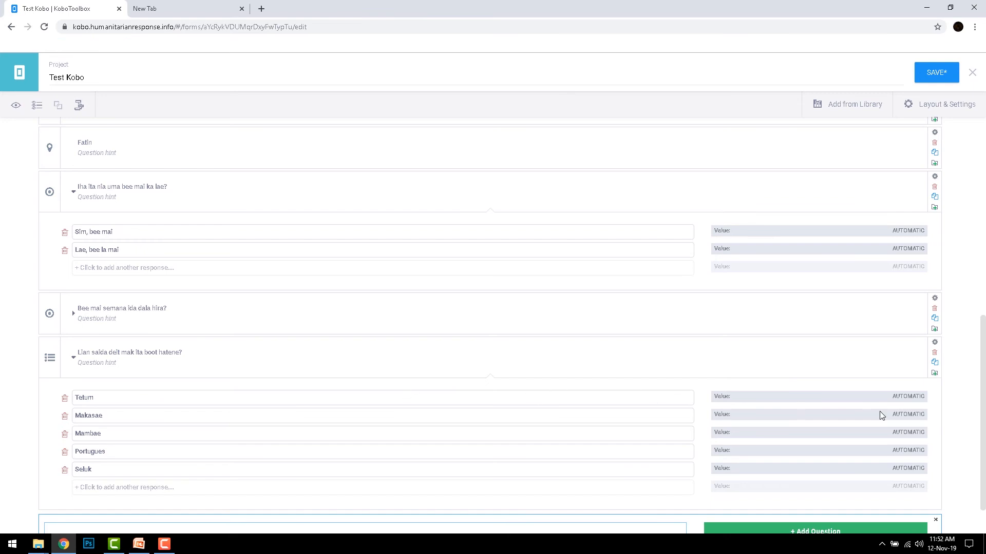
scroll(984, 490, "down", 1)
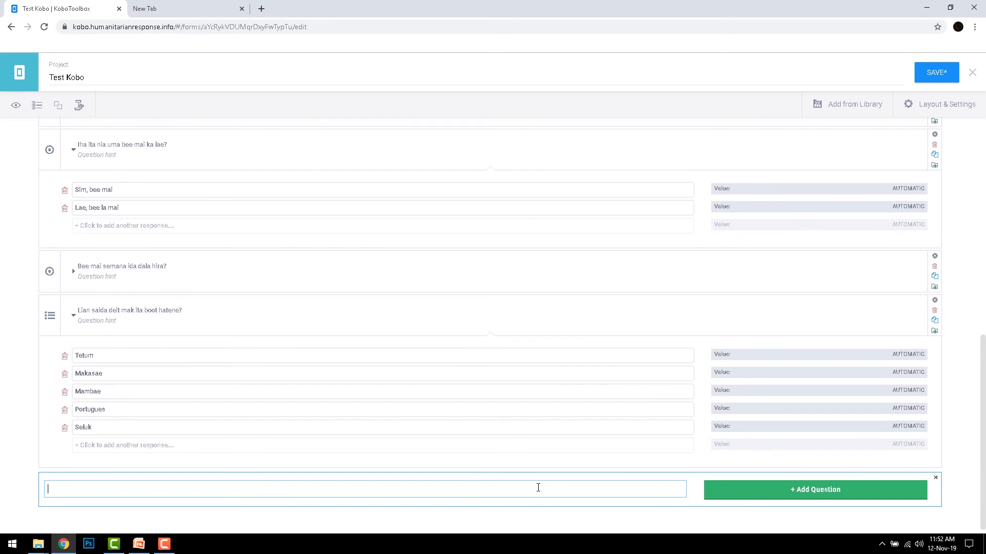
type("Karik seluk, spesifika li")
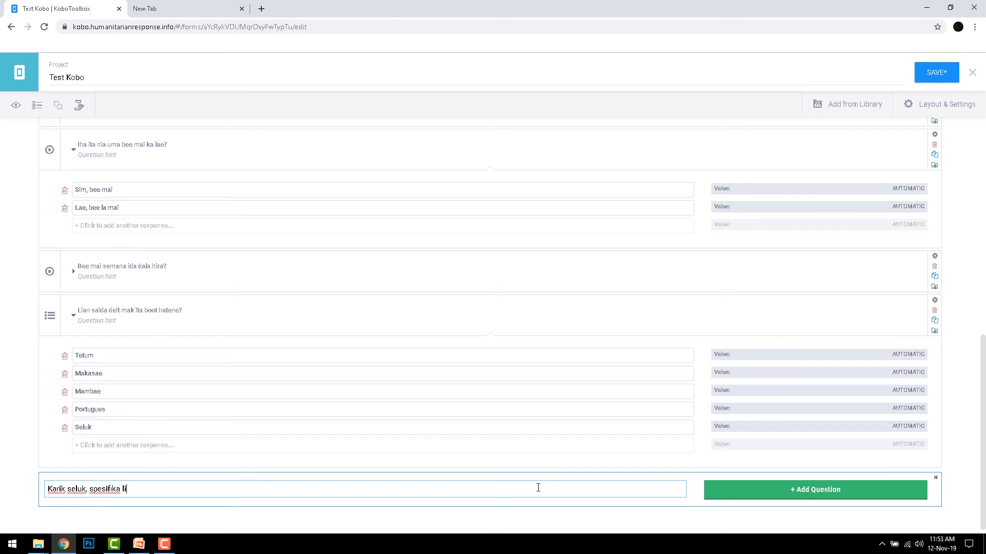
type("an saida mak ita hatene:")
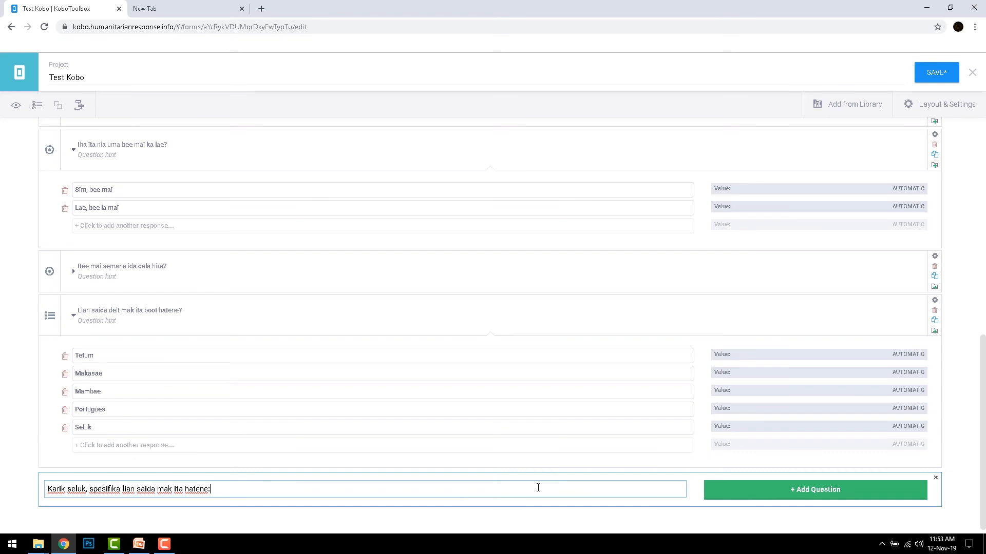
left_click(869, 495)
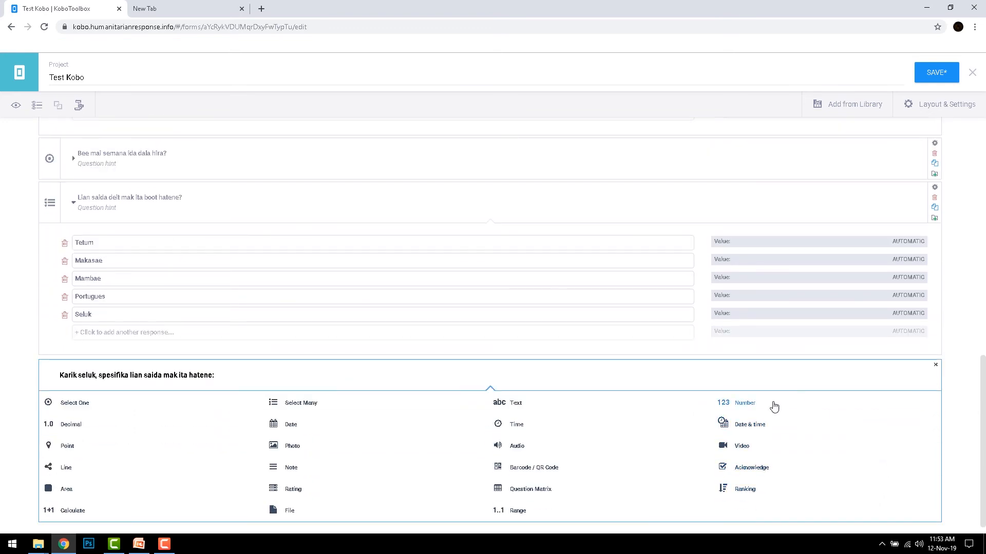
left_click(525, 409)
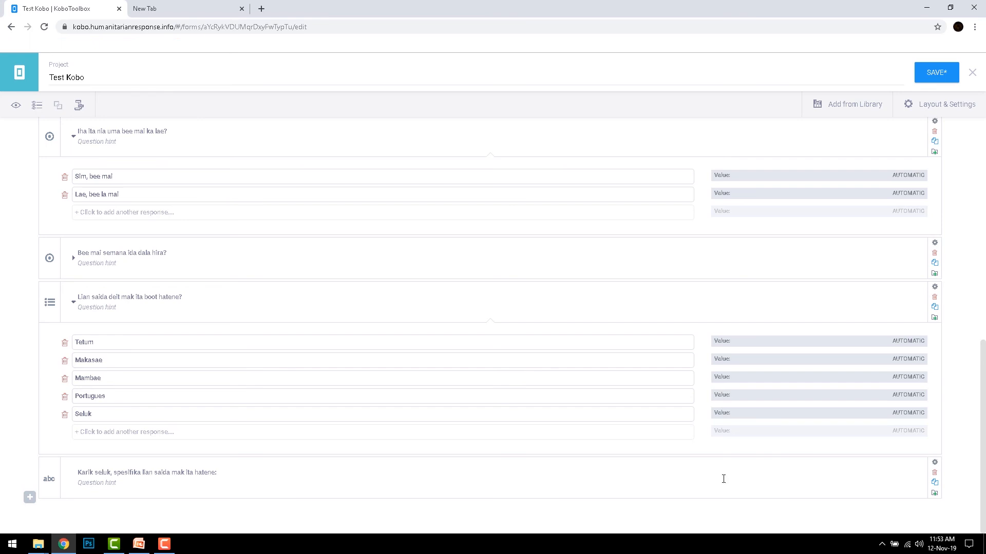
- Add skip logic showing the "Karik seluk" question only if "Lian saida deit mak ita boot hatene?" = "Seluk", and save the form
left_click(936, 467)
left_click_drag(980, 456, 983, 494)
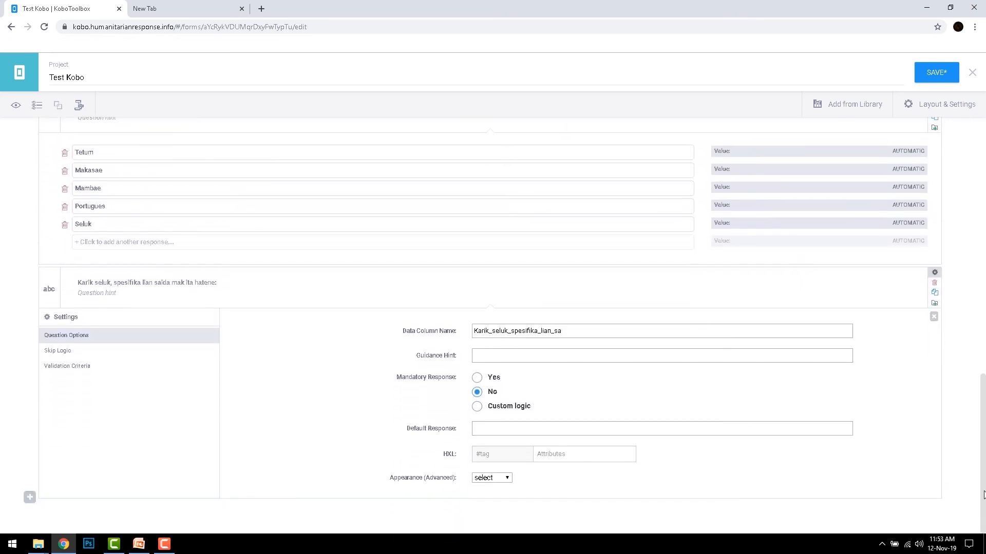
left_click(66, 354)
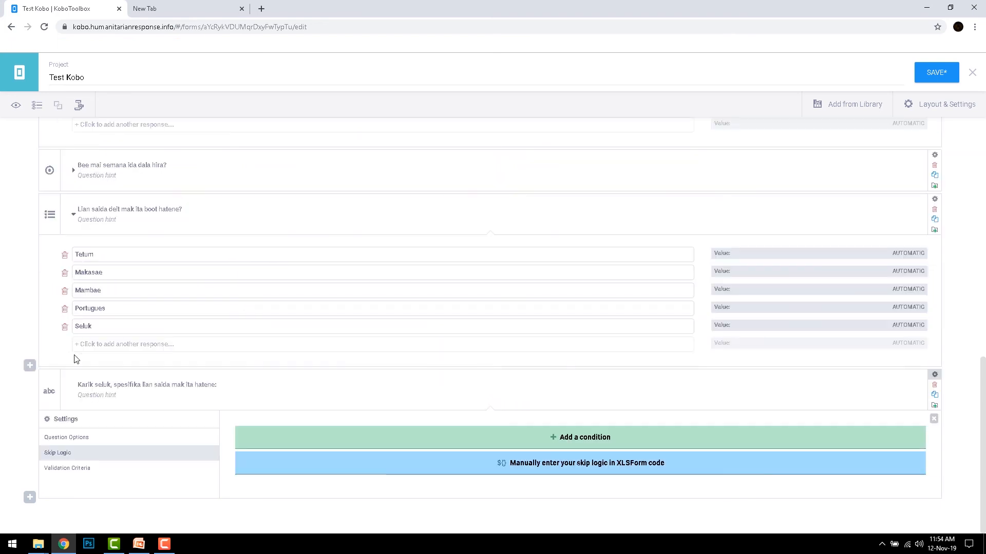
left_click(559, 441)
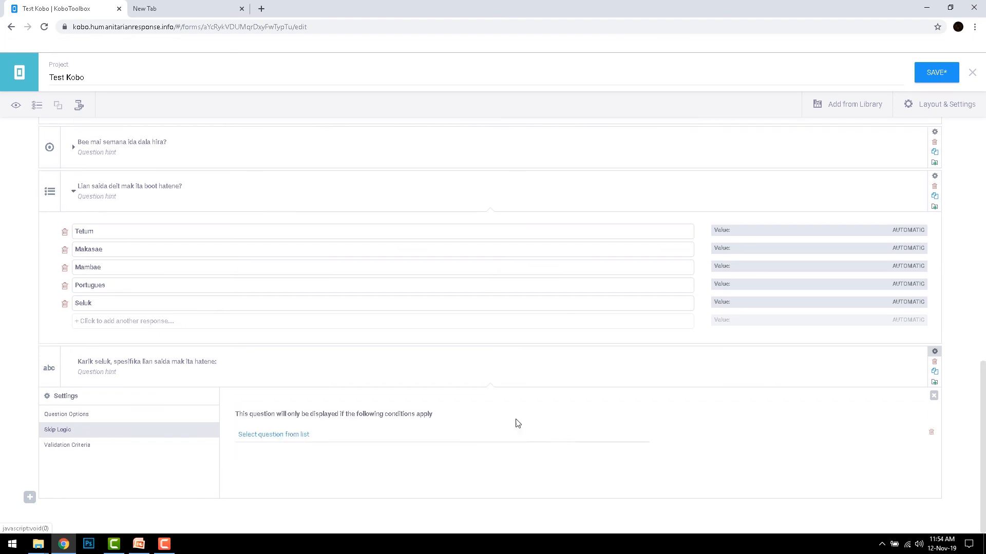
left_click(376, 442)
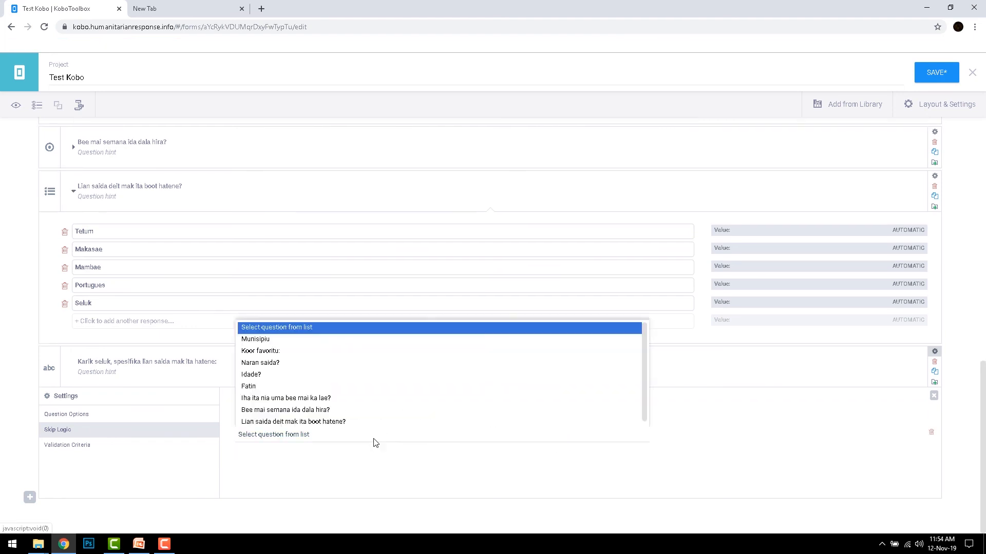
left_click(320, 419)
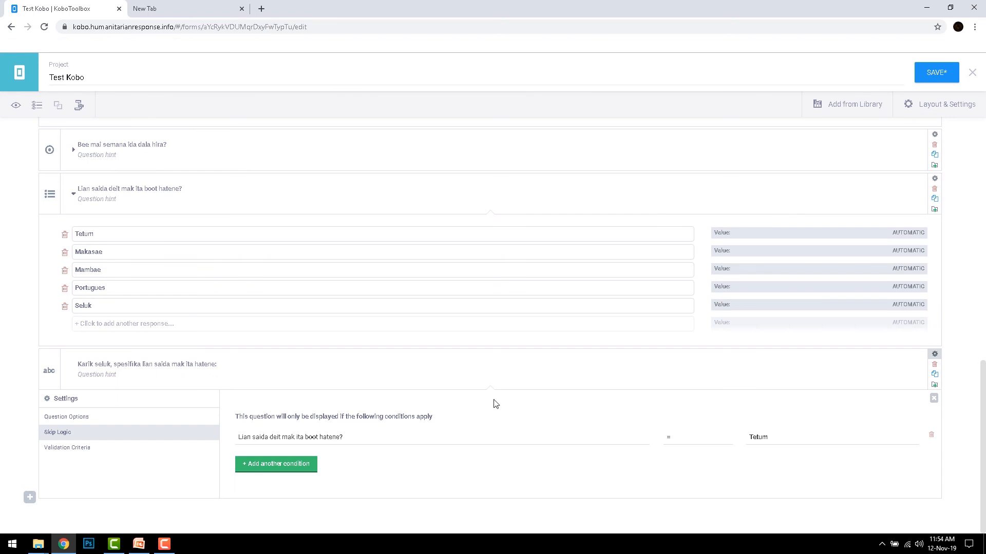
left_click(778, 443)
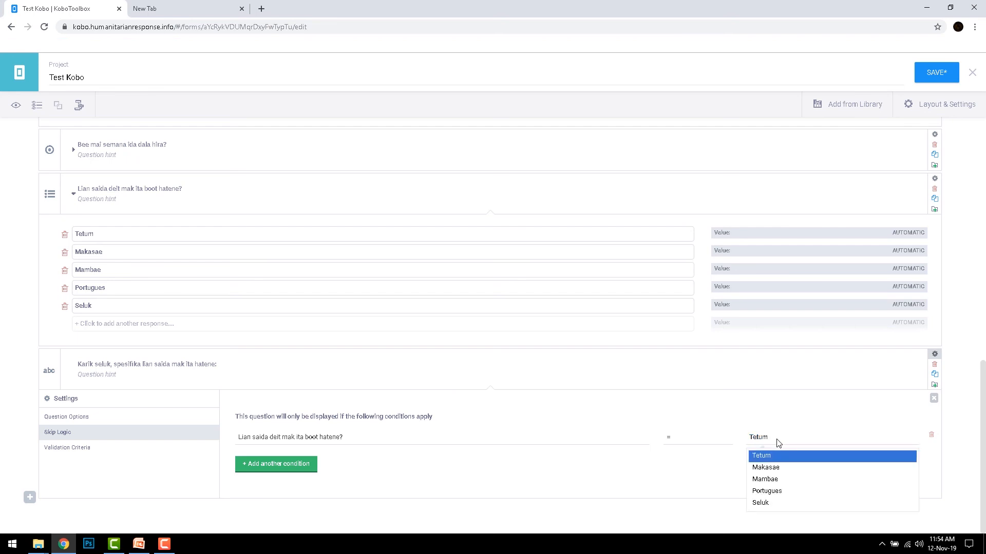
left_click(778, 503)
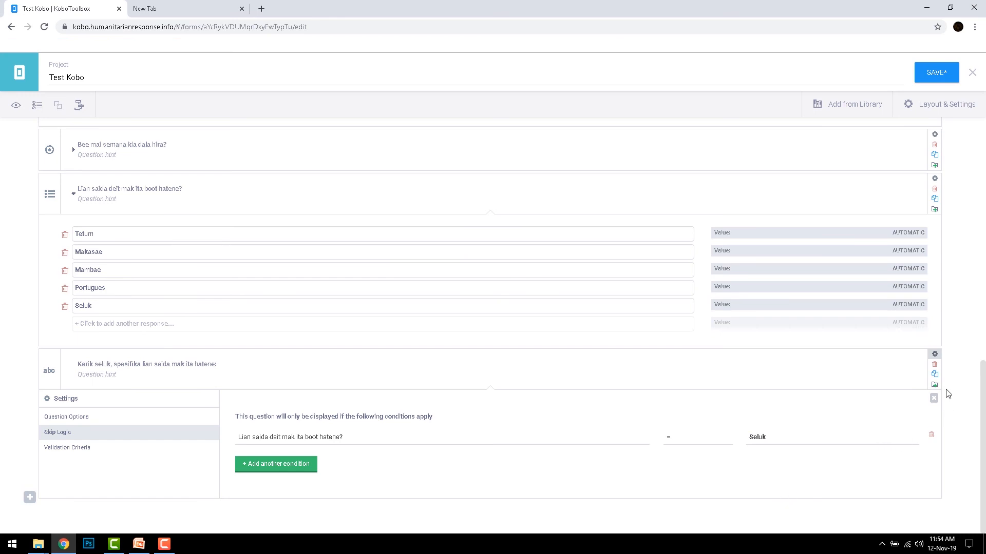
left_click(934, 399)
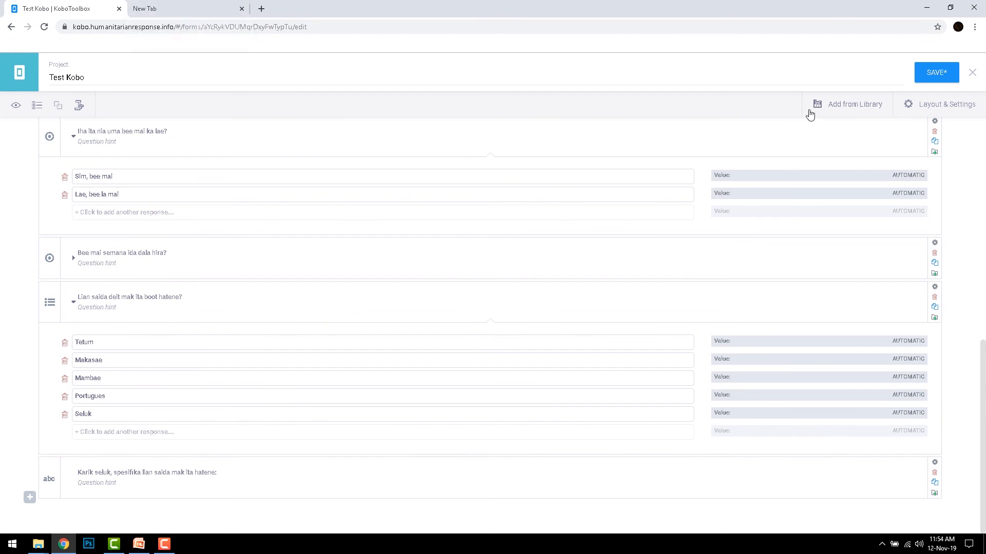
left_click(937, 75)
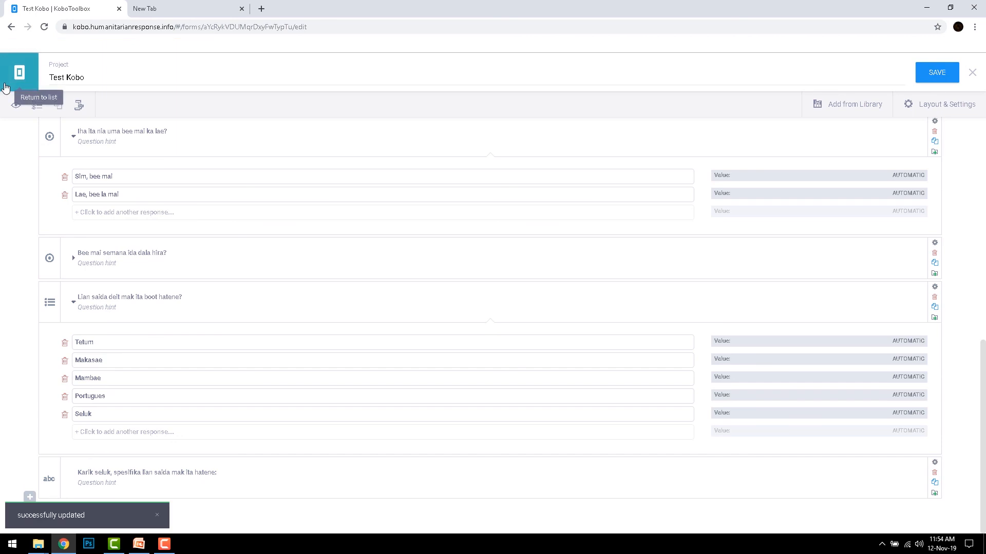
- Preview the form and test the new skip logic by selecting all five languages including "Seluk" and answering the follow-up with "Ingles"
left_click(15, 108)
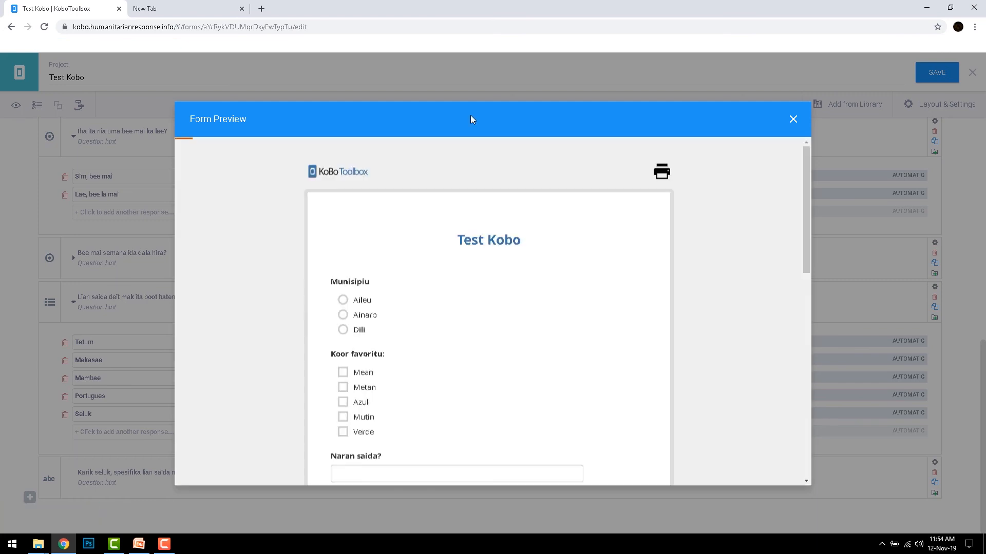
left_click_drag(806, 228, 800, 418)
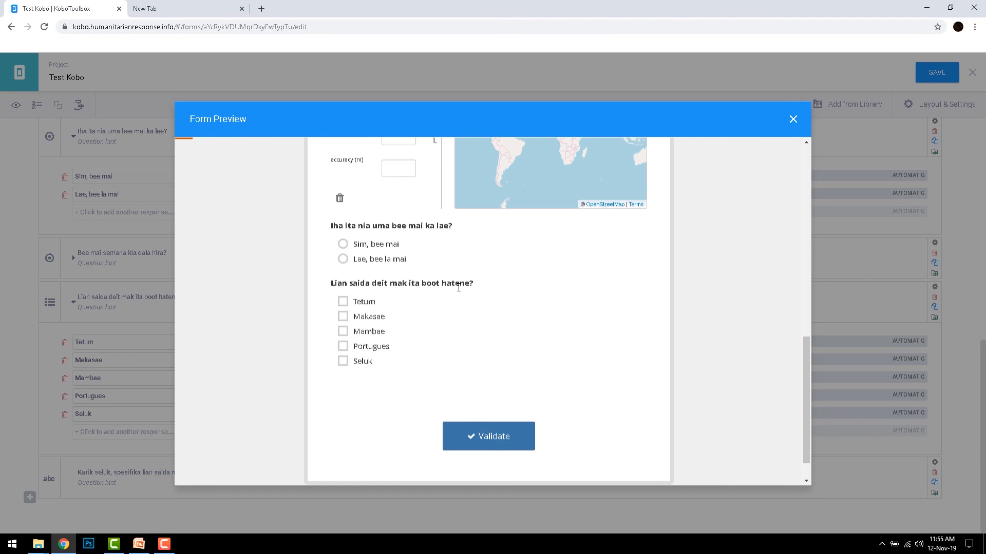
left_click(343, 302)
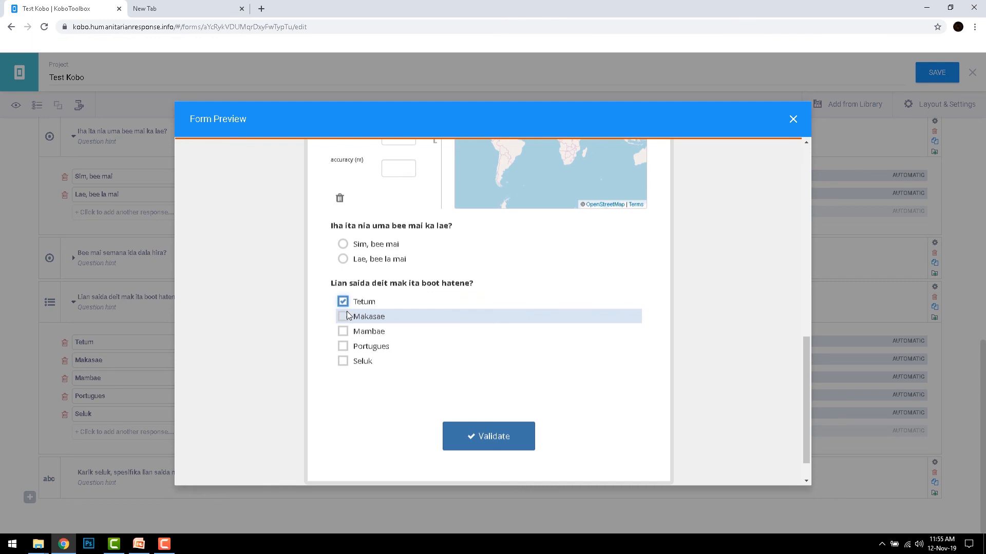
left_click(344, 316)
left_click(343, 362)
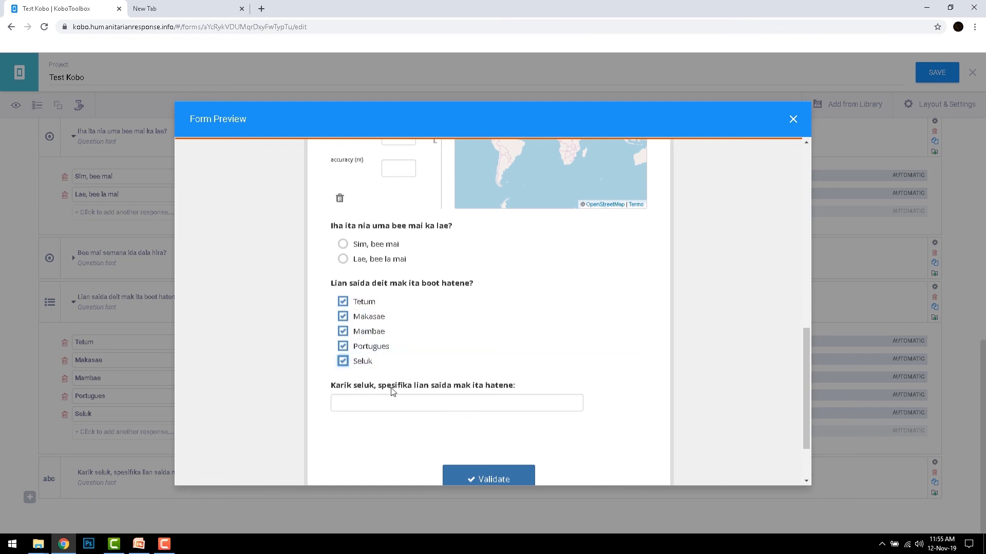
left_click(370, 405)
type("Ingles")
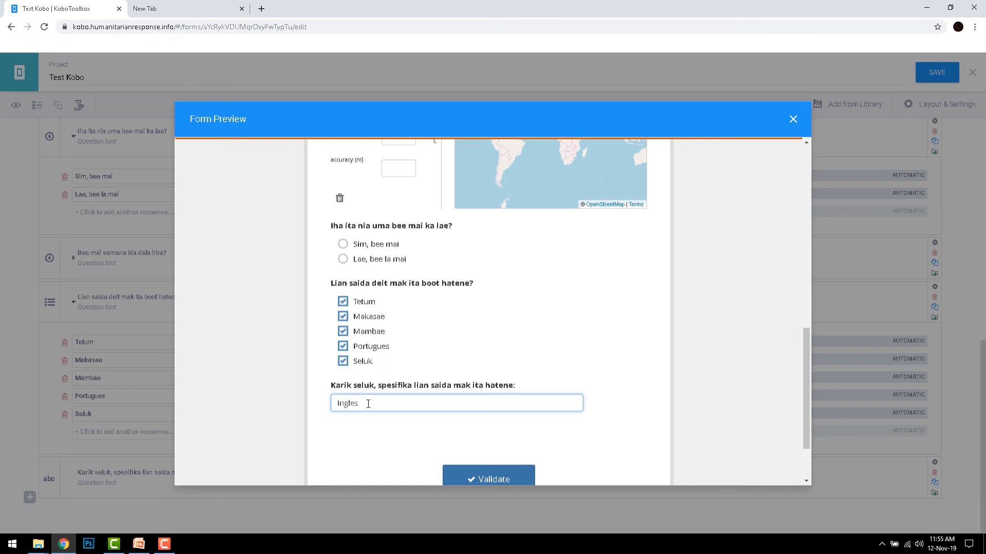